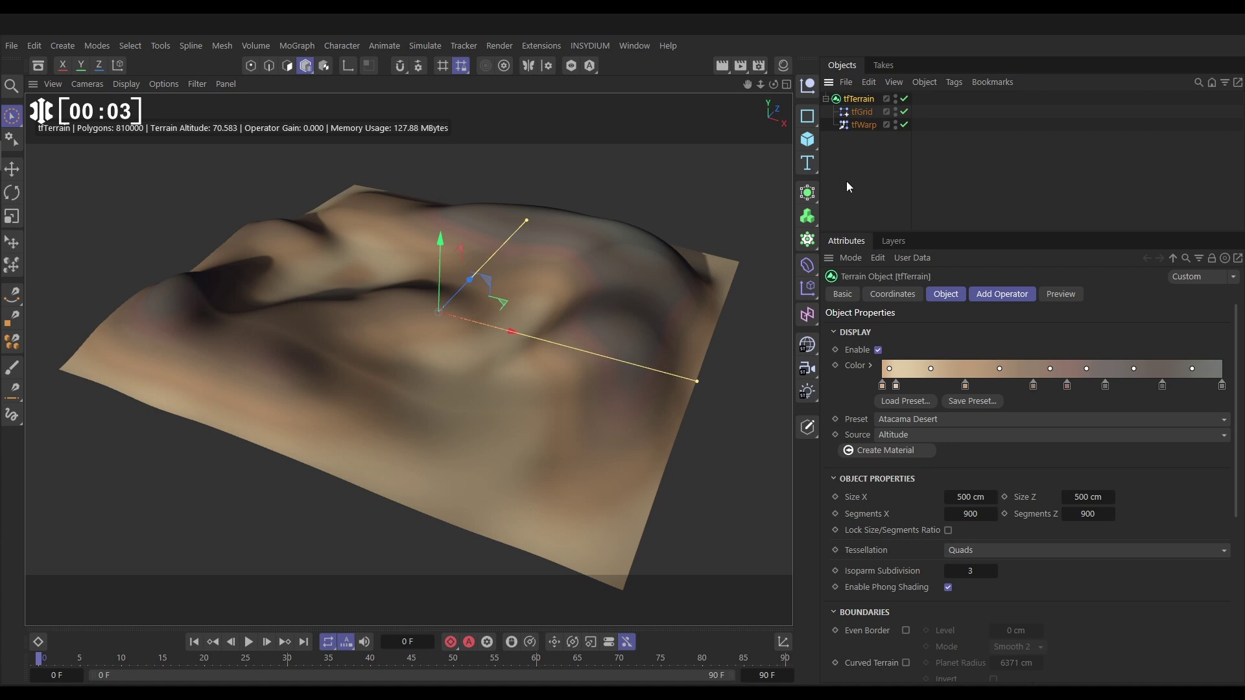
- Orbit the terrain and review the existing grid and warp operator settings
{"action": "left_click_drag", "start_coordinate": [476, 379], "coordinate": [484, 352], "text": "alt"}
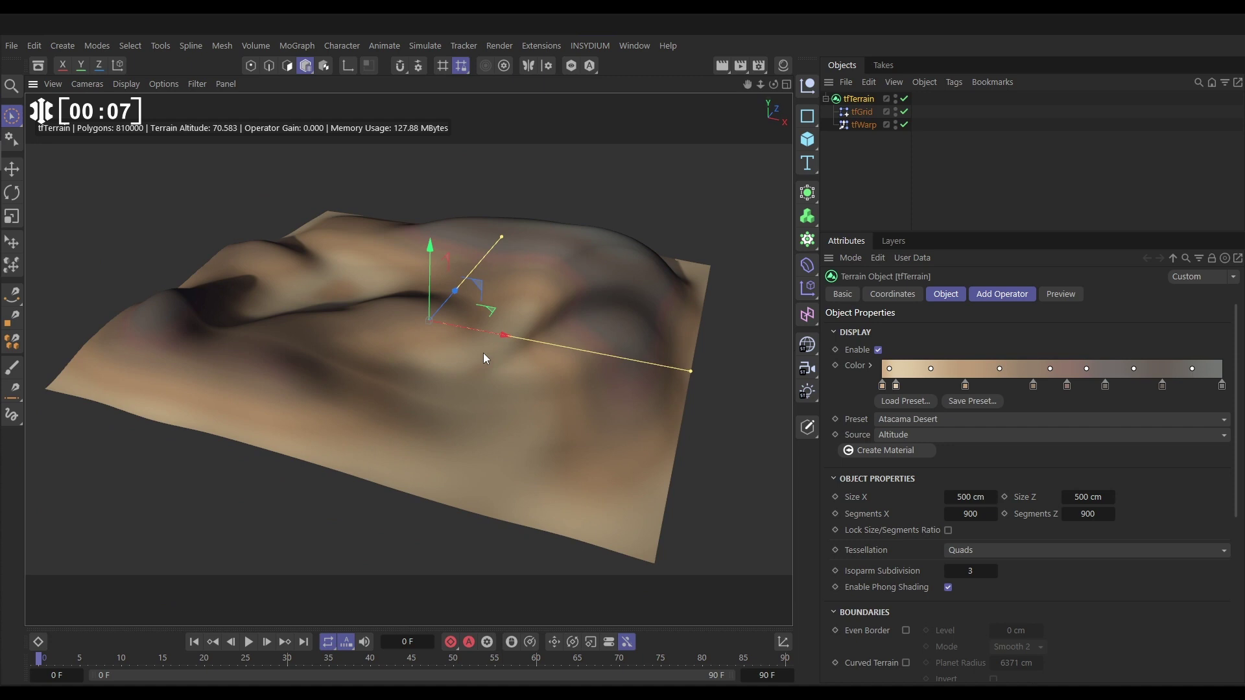
{"action": "left_click", "coordinate": [862, 112]}
{"action": "left_click", "coordinate": [862, 124]}
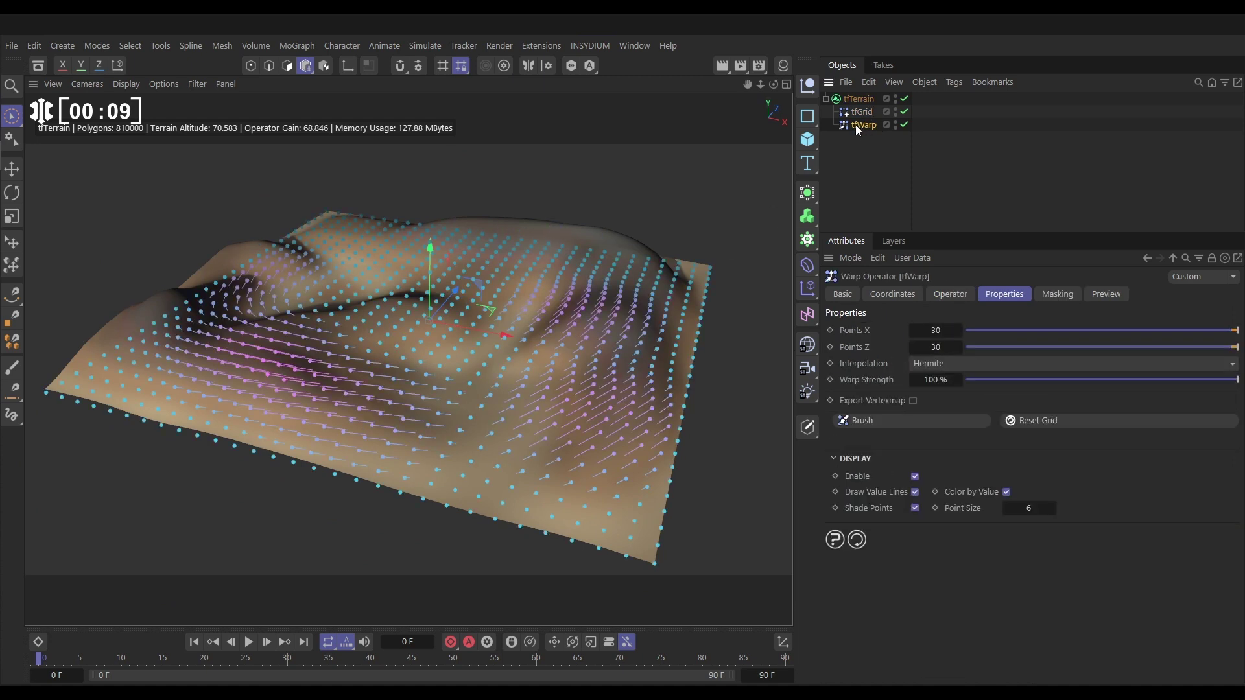
{"action": "left_click", "coordinate": [856, 162]}
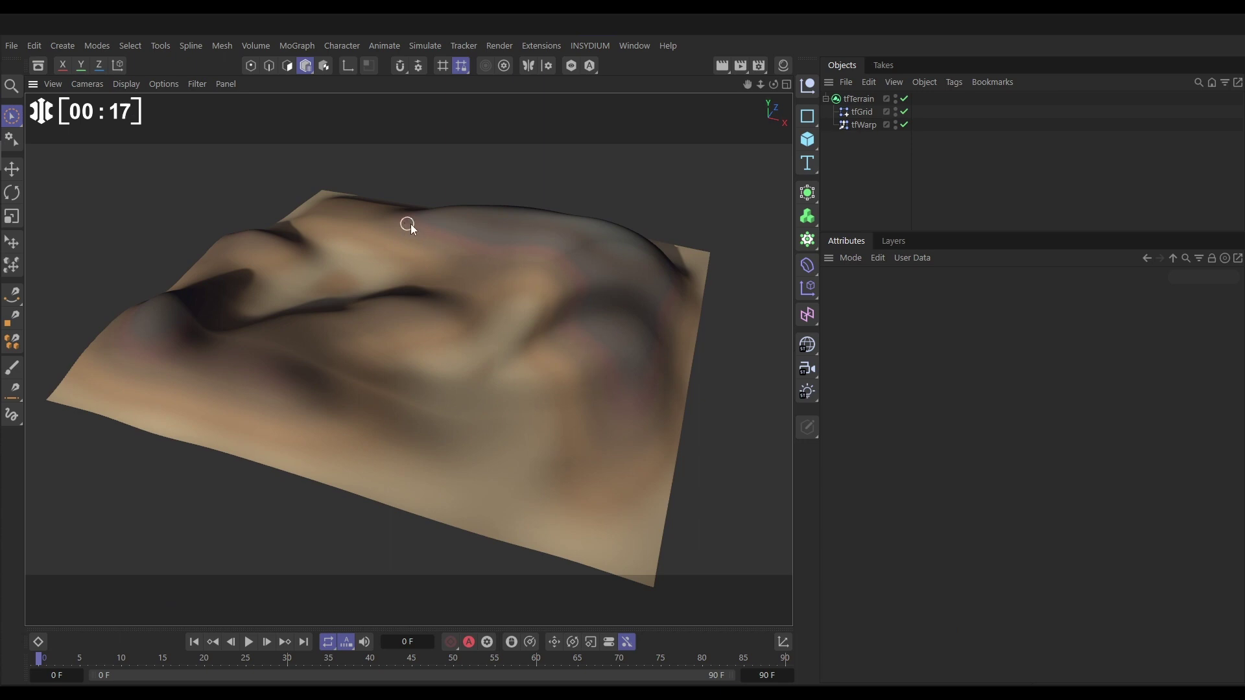
{"action": "left_click_drag", "start_coordinate": [573, 344], "coordinate": [536, 329], "text": "alt"}
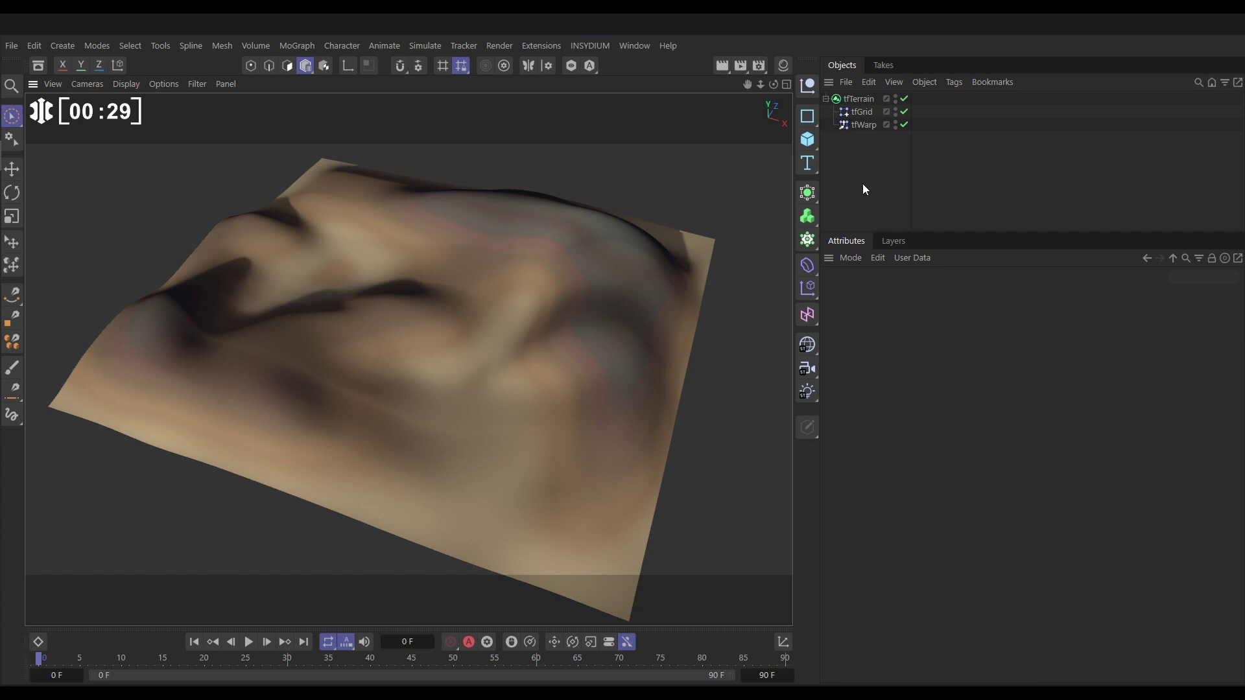
- Add a tfNoise operator to tfTerrain using Stupl noise with 12 octaves
{"action": "left_click", "coordinate": [860, 99]}
{"action": "left_click", "coordinate": [1000, 292]}
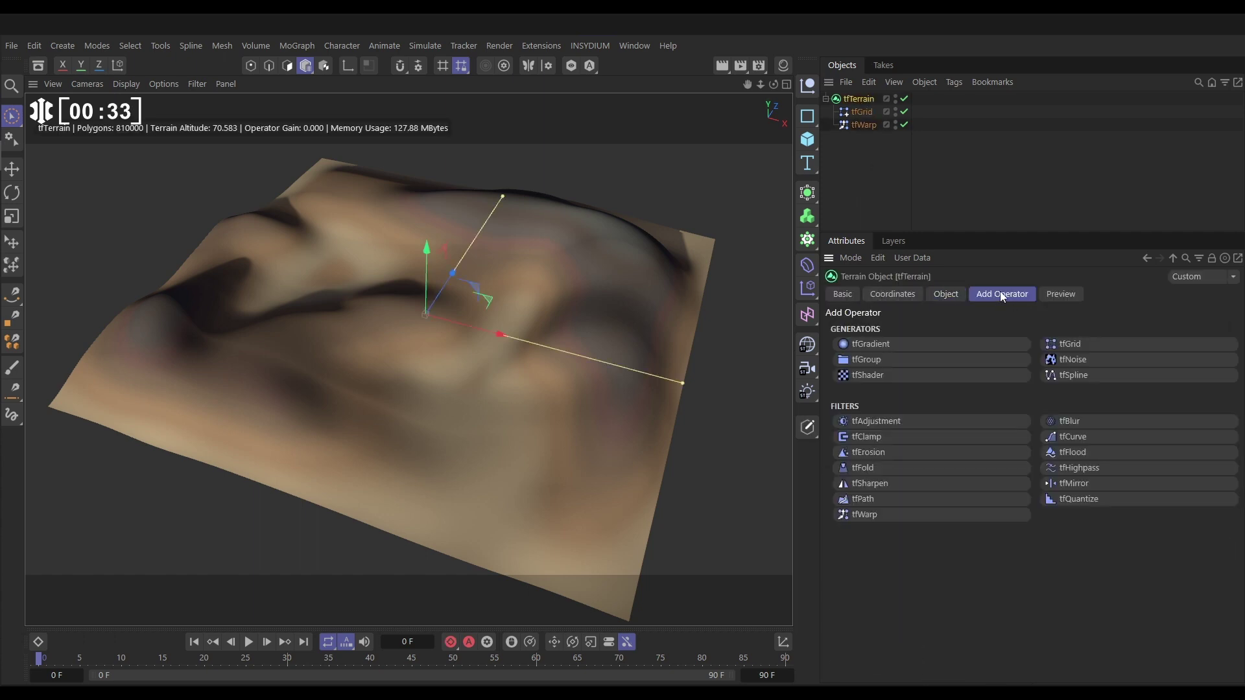
{"action": "left_click", "coordinate": [1070, 360]}
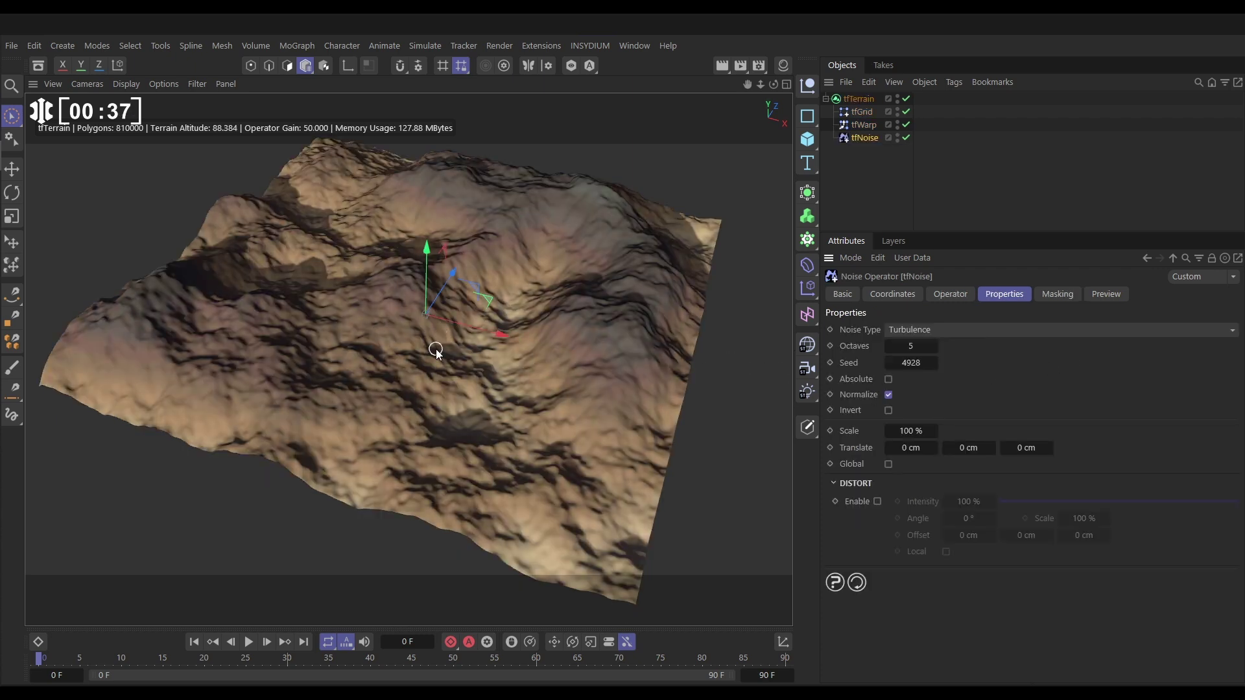
{"action": "left_click", "coordinate": [944, 330]}
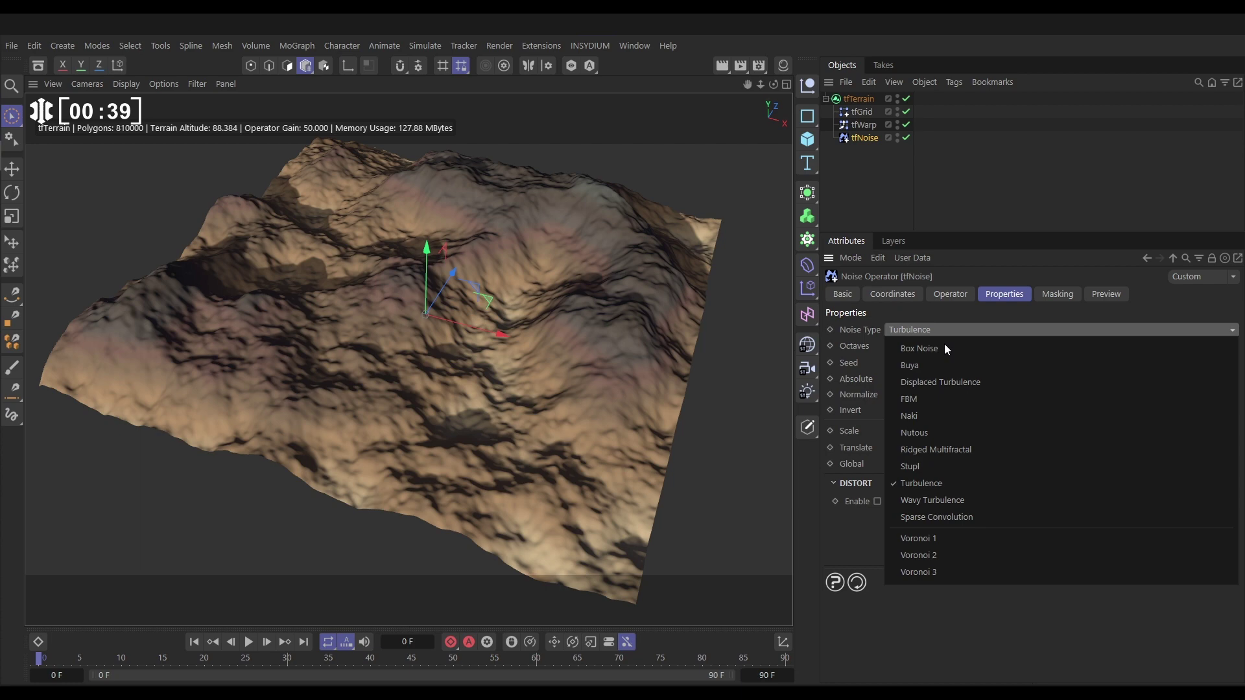
{"action": "left_click", "coordinate": [923, 467]}
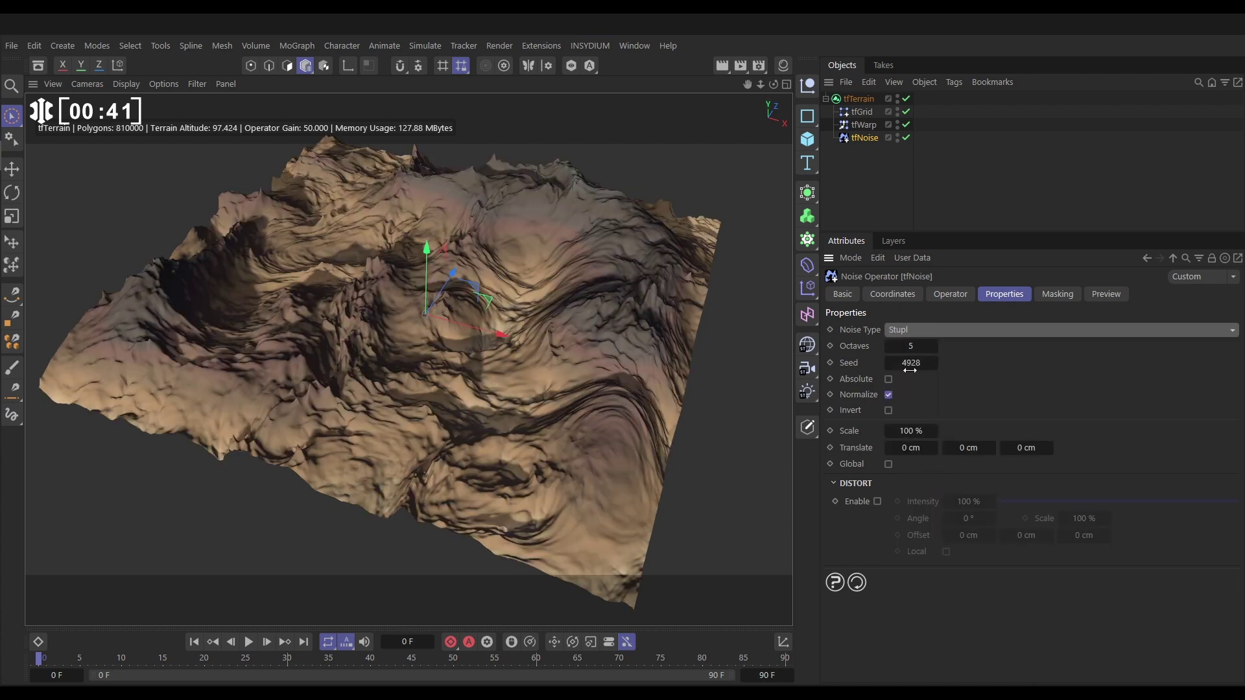
{"action": "left_click", "coordinate": [910, 346]}
{"action": "type", "text": "12"}
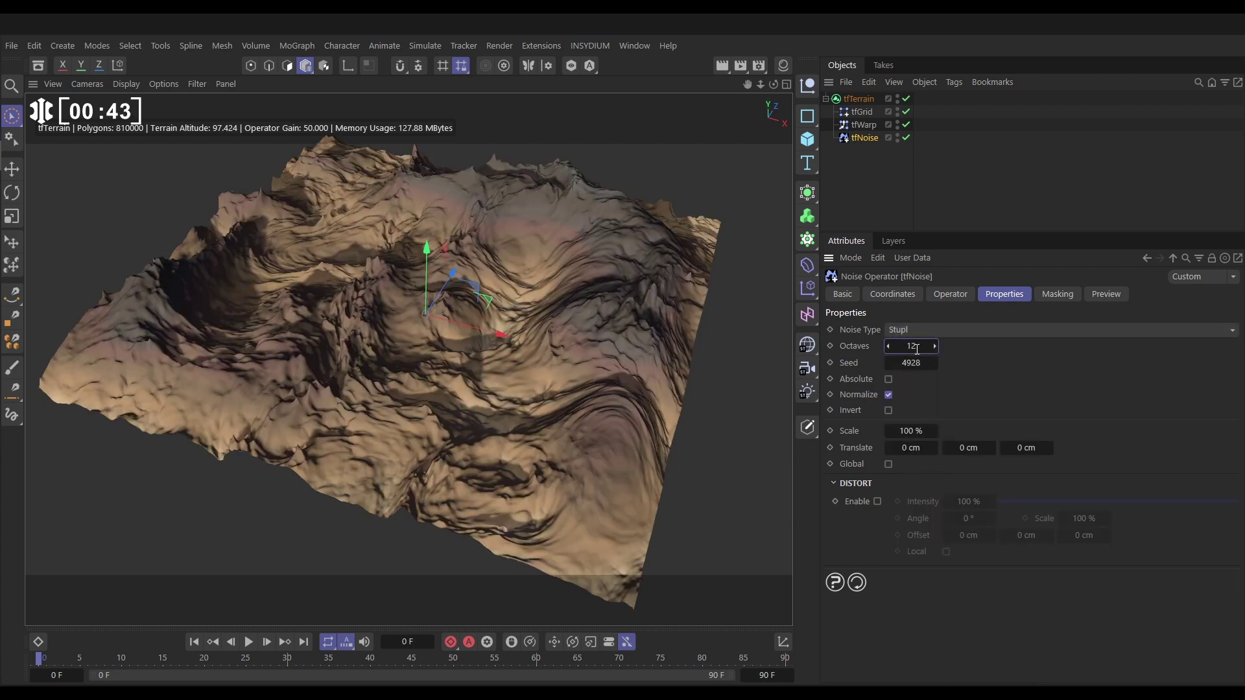
{"action": "key", "text": "Return"}
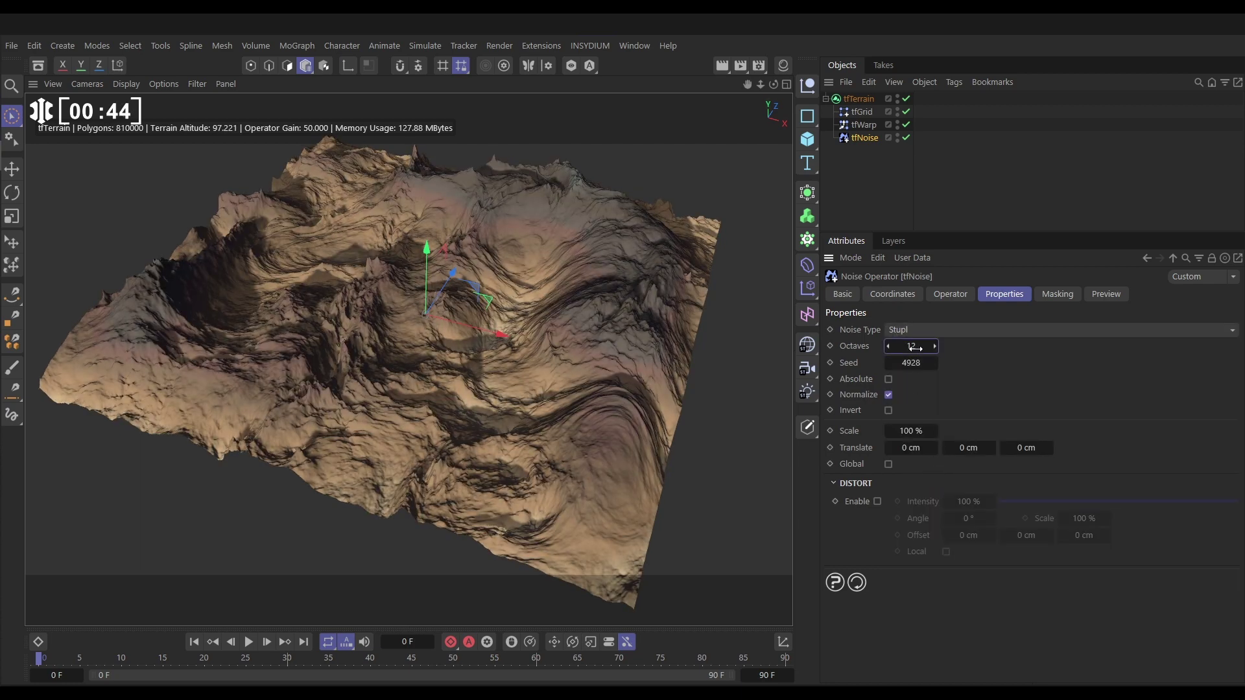
- Reduce the tfNoise operator's Blend to 18%
{"action": "left_click", "coordinate": [853, 171]}
{"action": "left_click_drag", "start_coordinate": [436, 361], "coordinate": [785, 331], "text": "alt"}
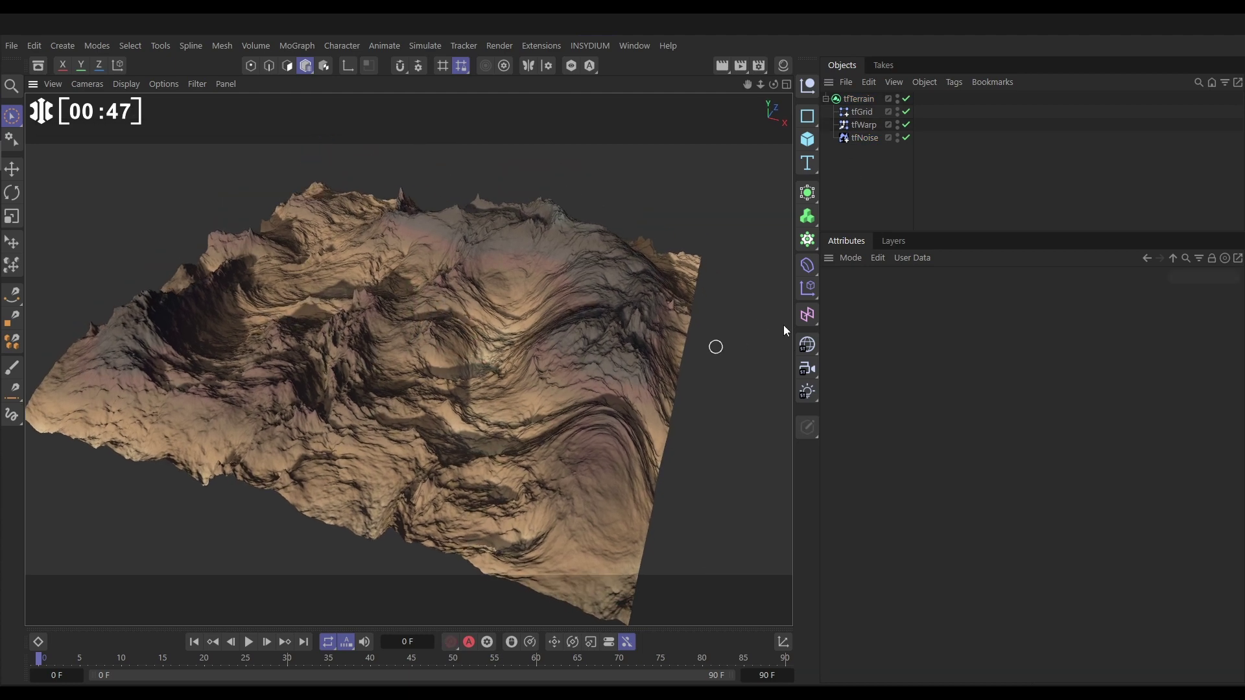
{"action": "left_click", "coordinate": [864, 138]}
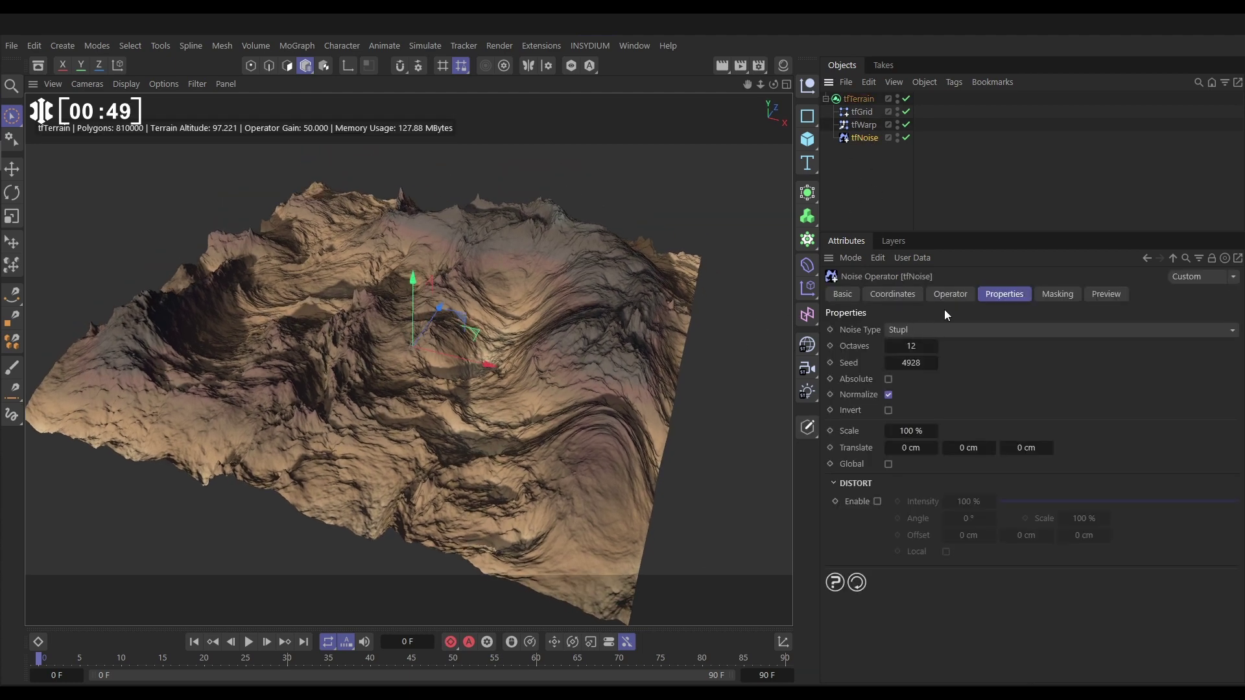
{"action": "left_click", "coordinate": [950, 293]}
{"action": "left_click_drag", "start_coordinate": [1213, 332], "coordinate": [978, 354]}
- Toggle tfNoise off and on to compare the terrain with and without it
{"action": "mouse_move", "coordinate": [501, 429]}
{"action": "left_mouse_down", "text": "alt"}
{"action": "mouse_move", "coordinate": [484, 399]}
{"action": "mouse_move", "coordinate": [486, 410]}
{"action": "left_mouse_up", "text": "alt"}
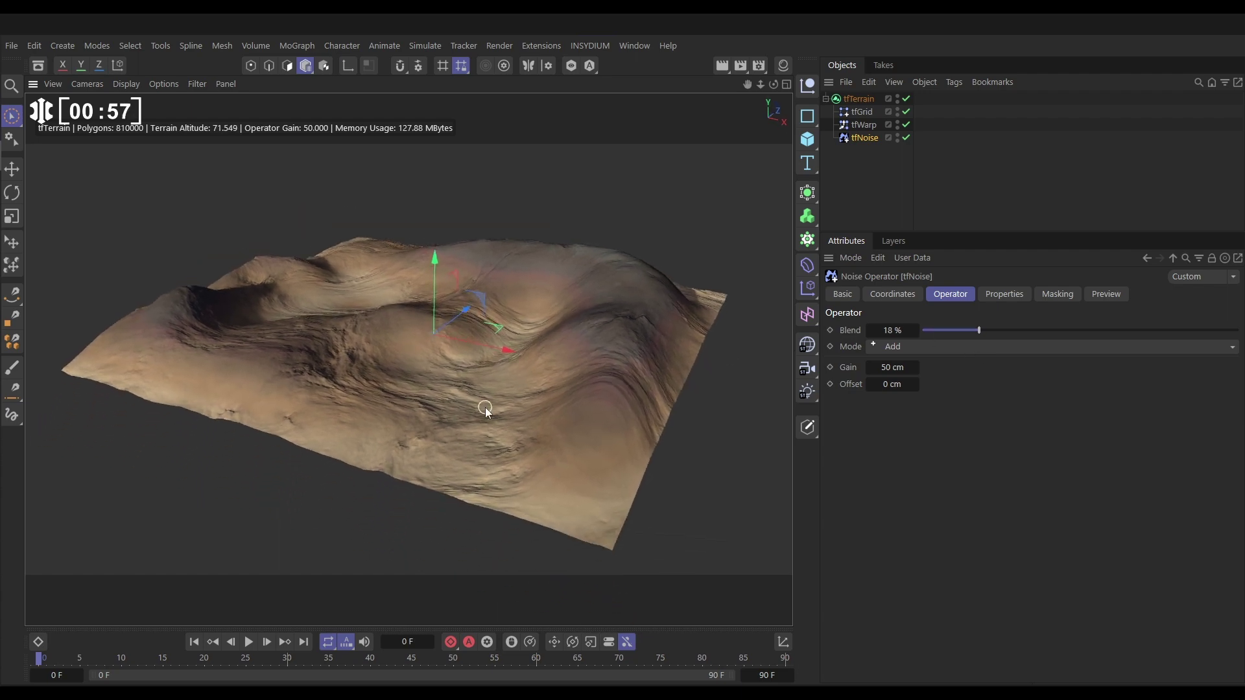
{"action": "left_click", "coordinate": [905, 137]}
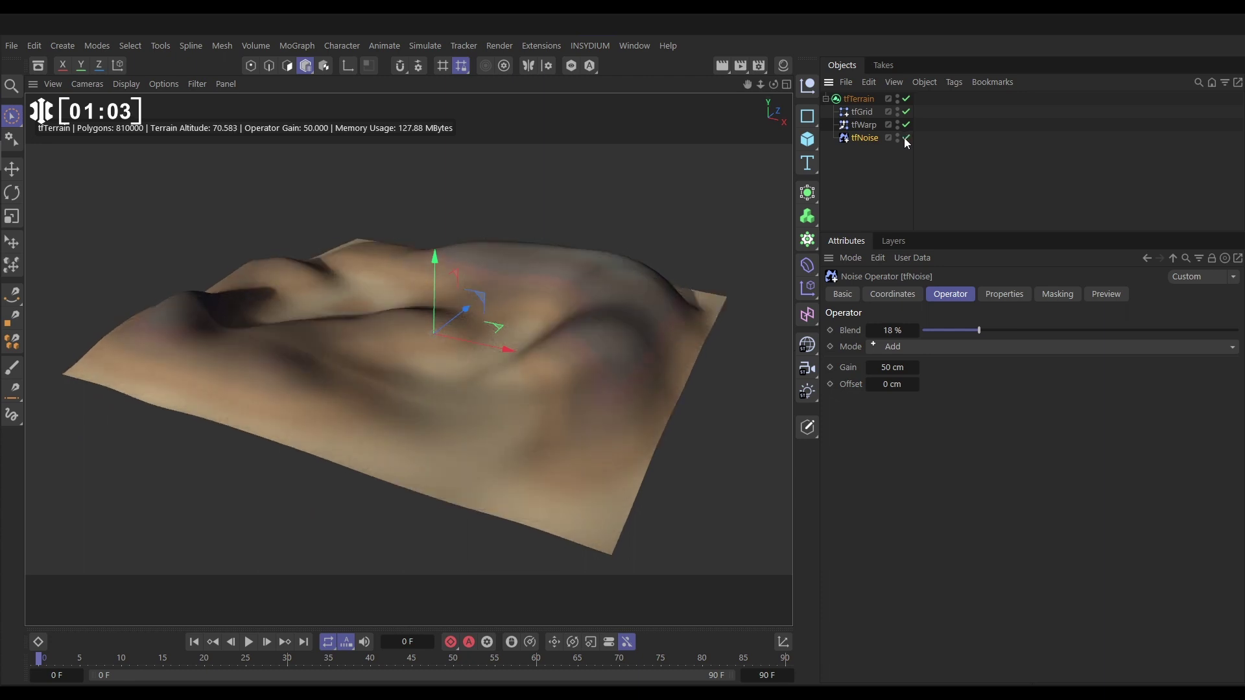
{"action": "left_click", "coordinate": [905, 137]}
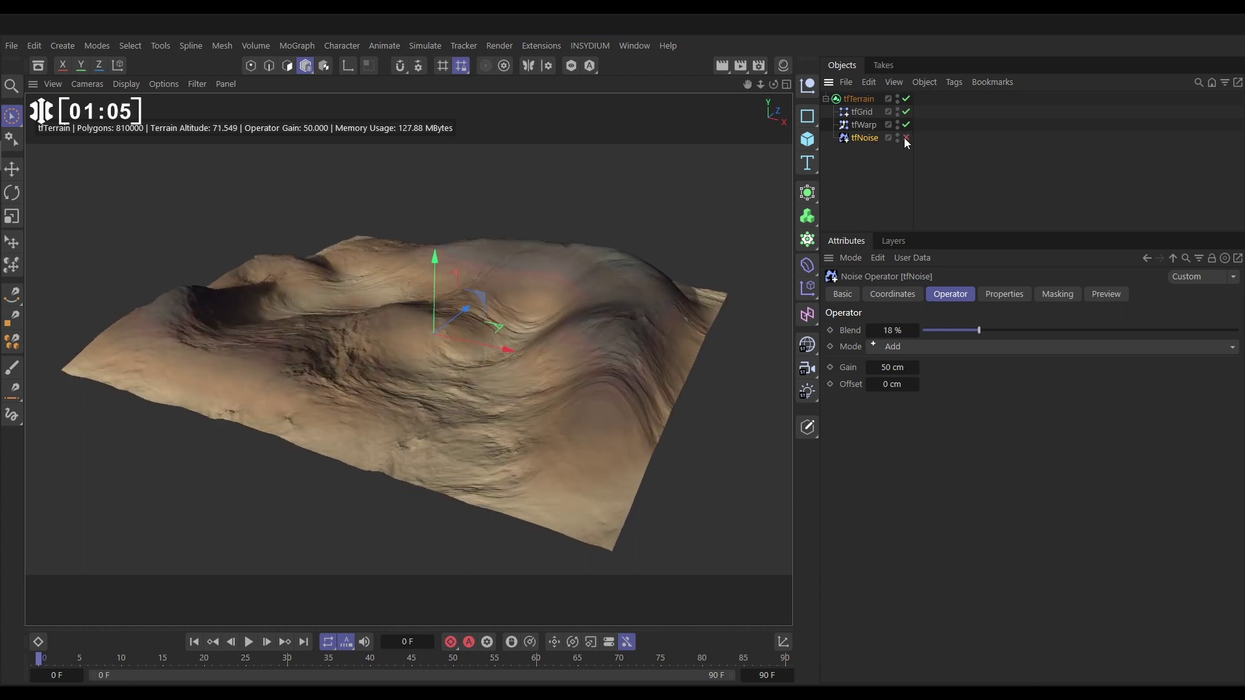
{"action": "left_click", "coordinate": [905, 137]}
- Raise the tfNoise Blend to 100%, then switch tfNoise off and deselect it
{"action": "left_click_drag", "start_coordinate": [980, 330], "coordinate": [1236, 361]}
{"action": "left_click", "coordinate": [905, 137]}
{"action": "left_click", "coordinate": [905, 137]}
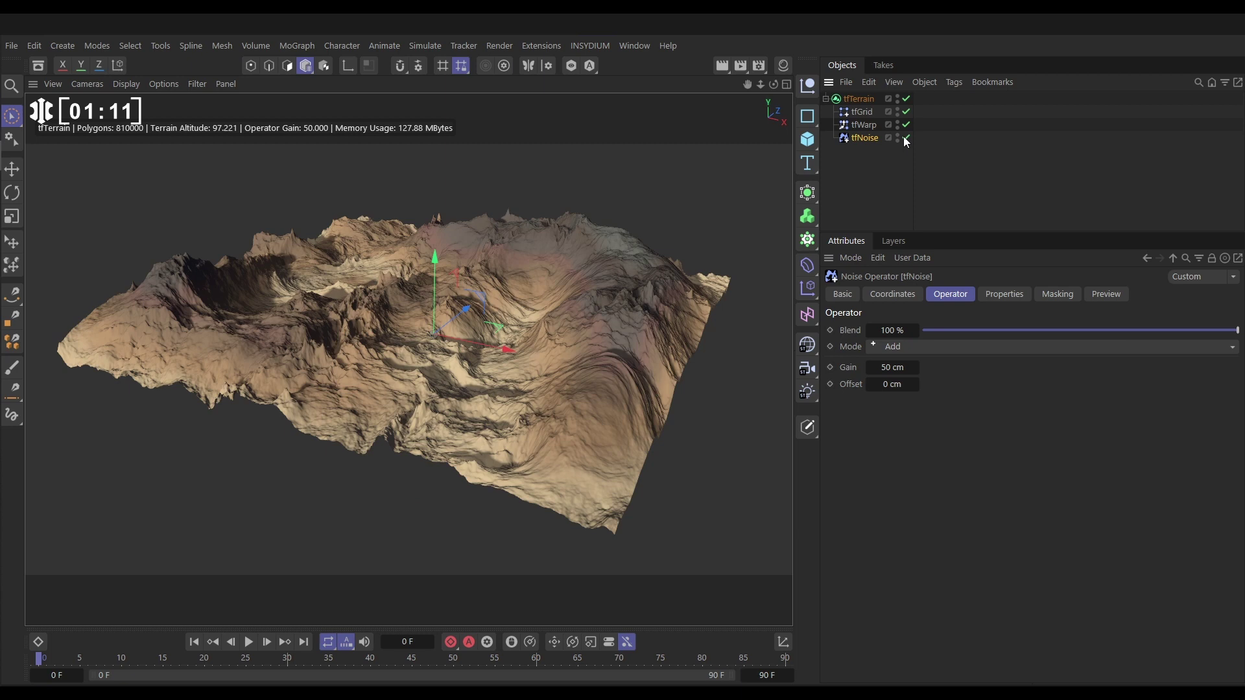
{"action": "left_click", "coordinate": [905, 137]}
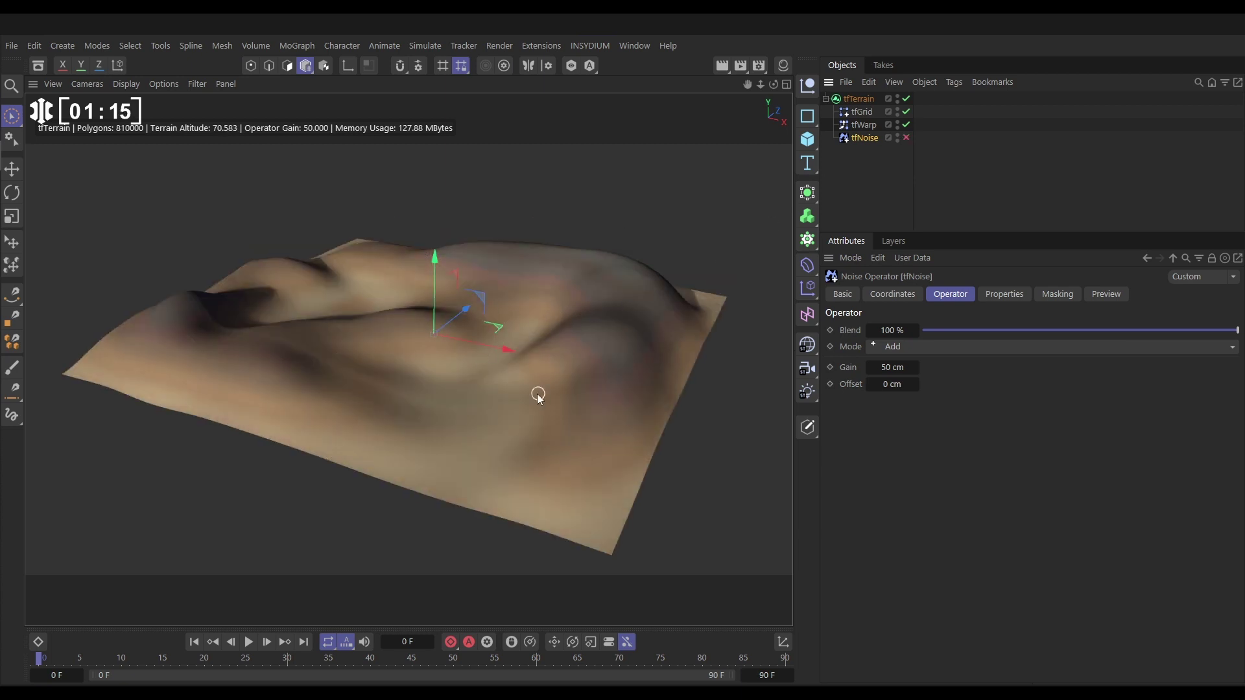
{"action": "left_click", "coordinate": [849, 193]}
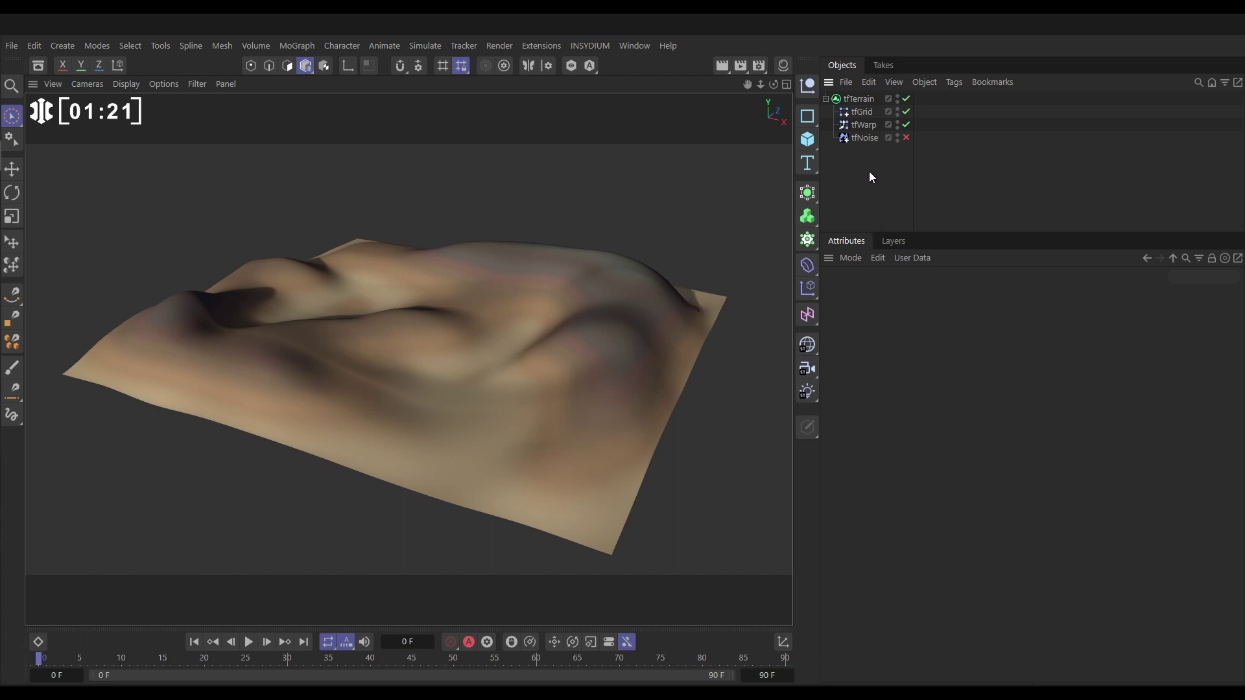
- Add a tfGroup under tfTerrain, move tfNoise into it, and re-enable tfNoise
{"action": "left_click", "coordinate": [861, 101]}
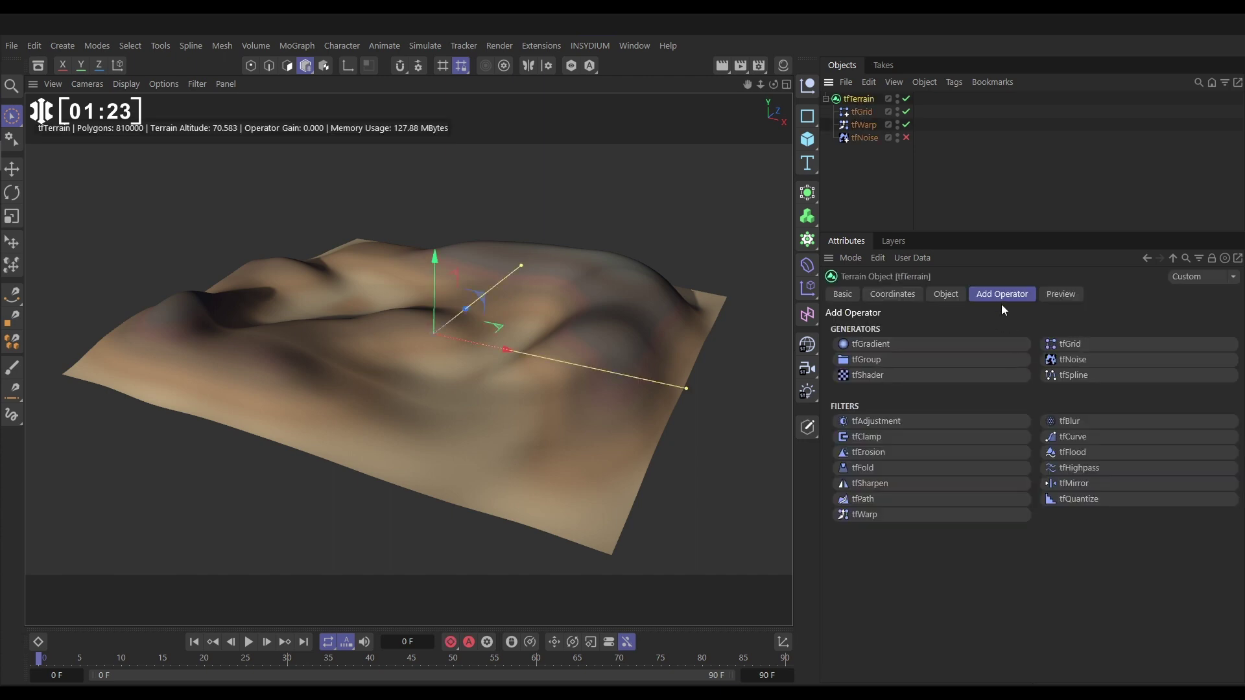
{"action": "left_click", "coordinate": [868, 359]}
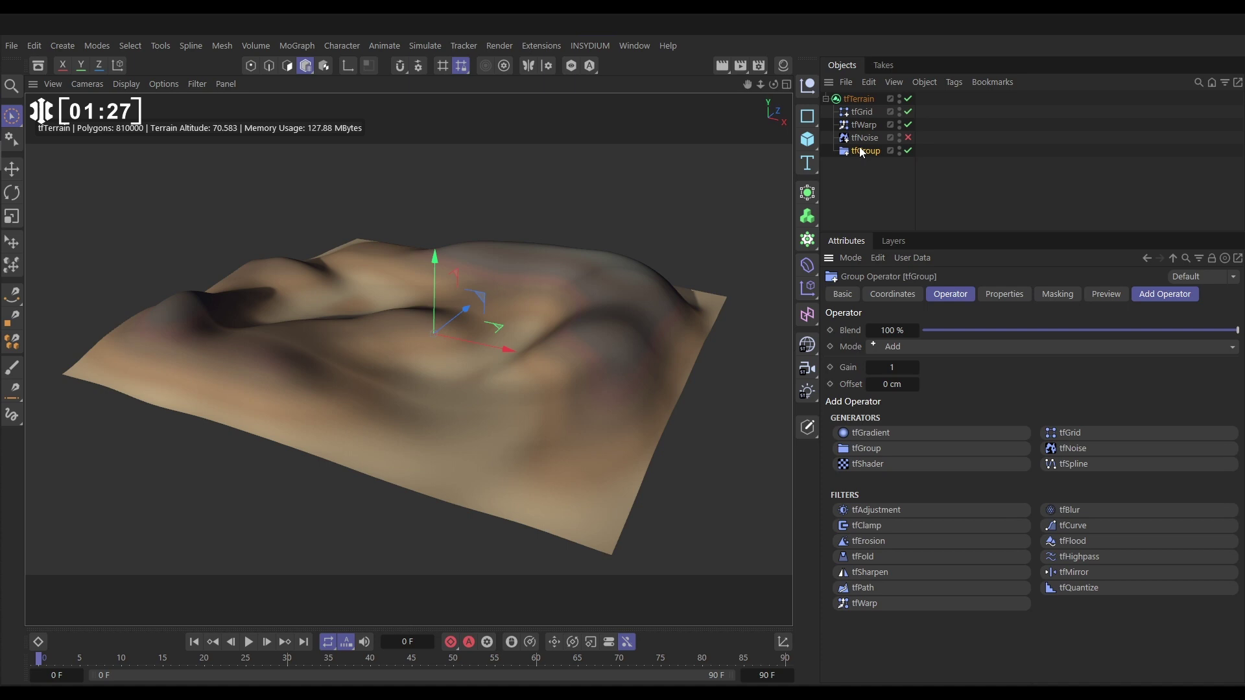
{"action": "left_click_drag", "start_coordinate": [862, 148], "coordinate": [862, 151]}
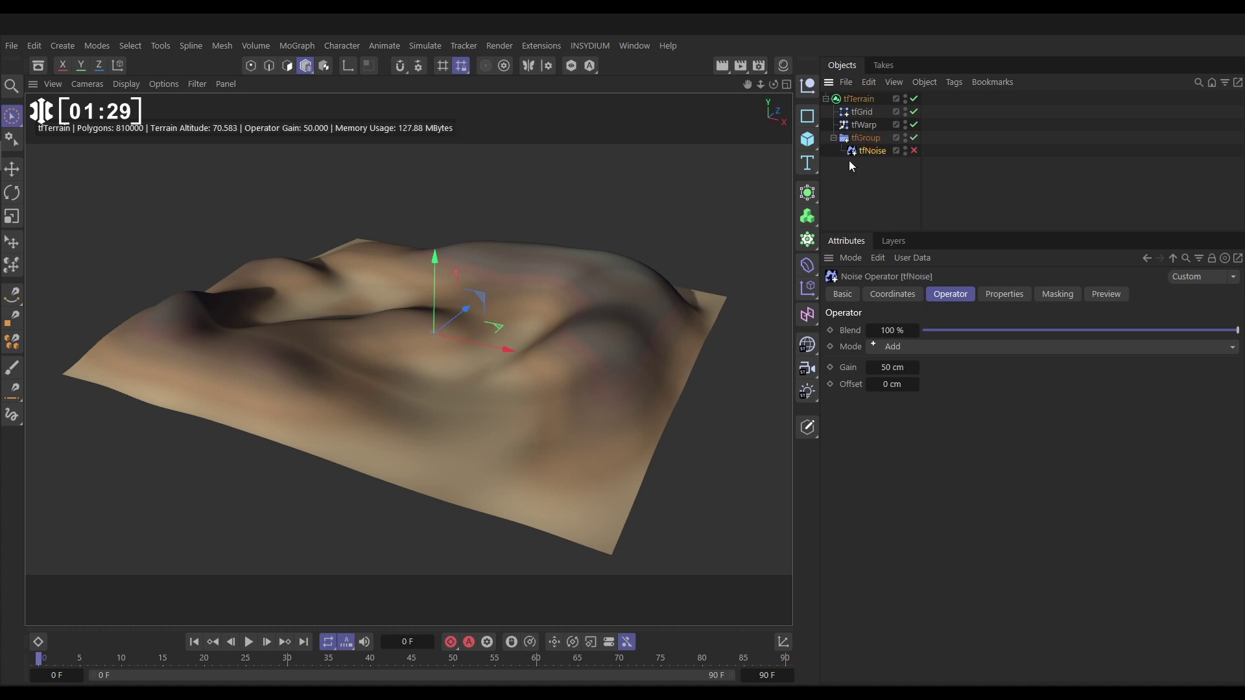
{"action": "left_click", "coordinate": [914, 151]}
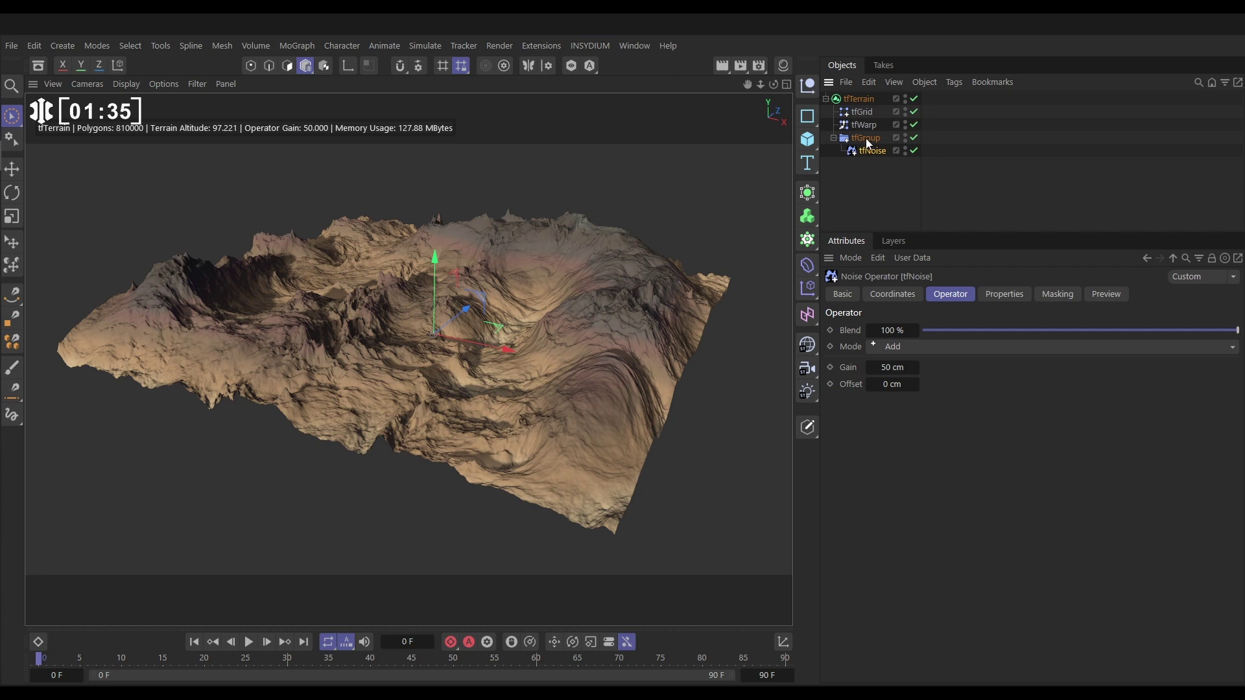
{"action": "left_click", "coordinate": [914, 138]}
- Add a tfHighpass operator inside tfGroup
{"action": "left_click", "coordinate": [866, 138]}
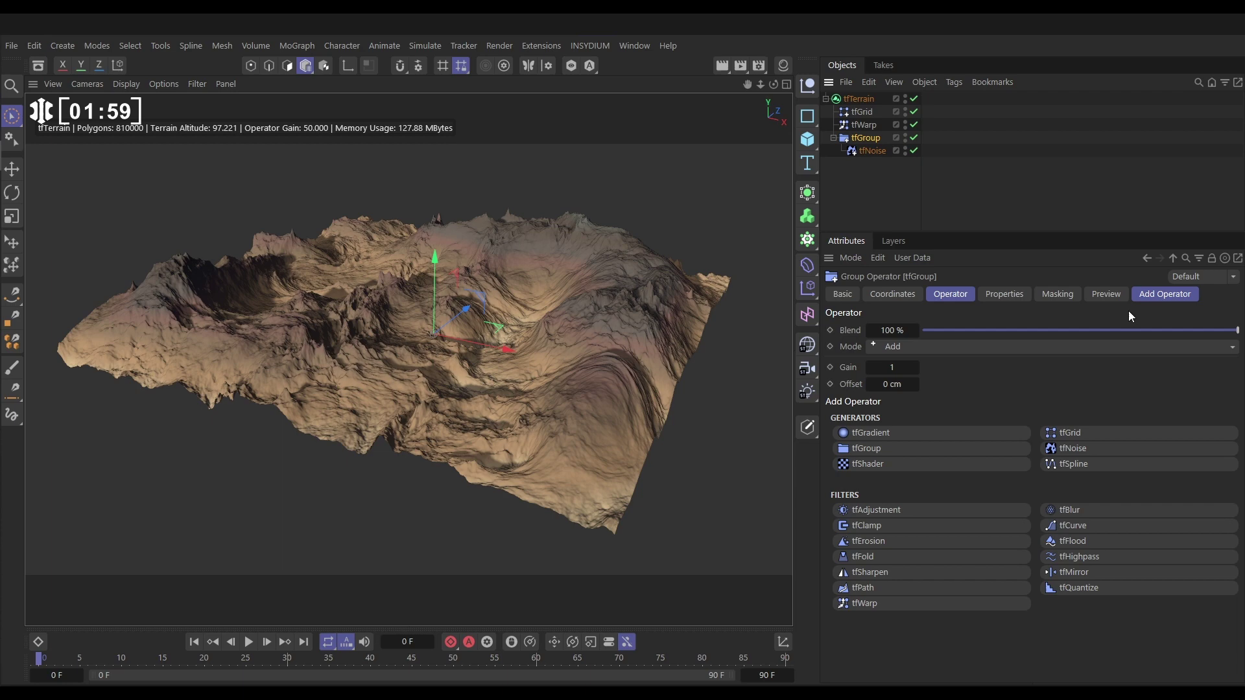
{"action": "left_click", "coordinate": [1073, 556]}
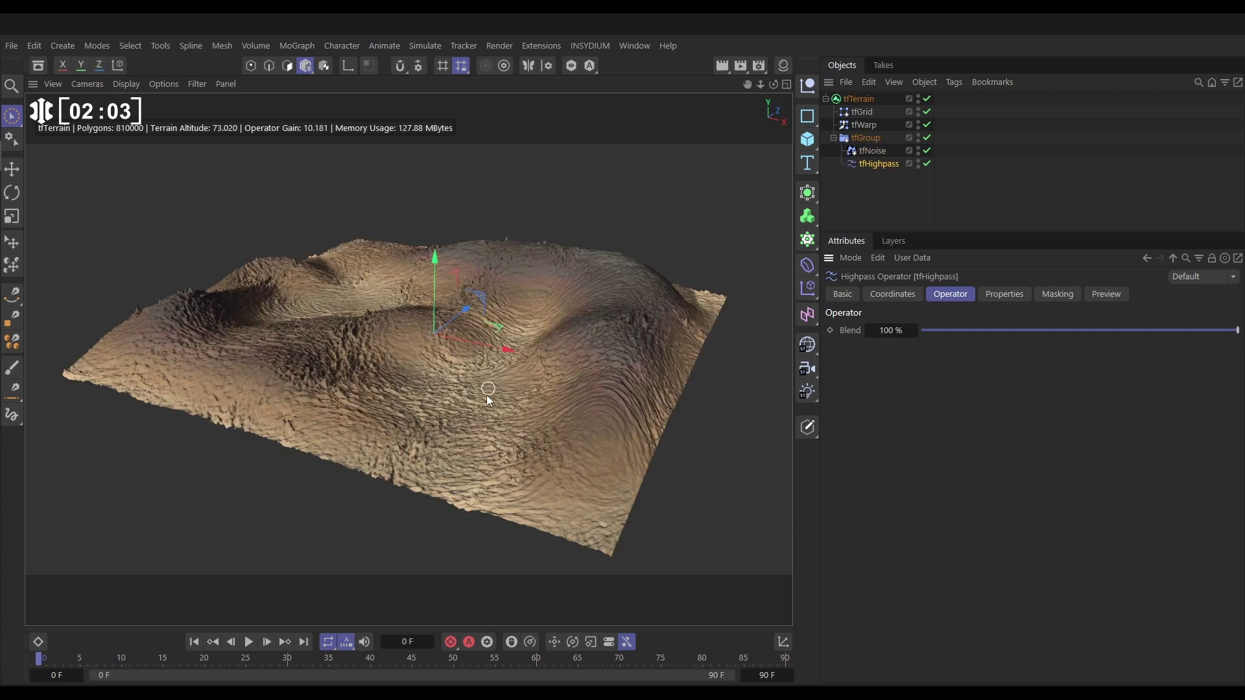
{"action": "left_click_drag", "start_coordinate": [452, 352], "coordinate": [464, 319], "text": "alt"}
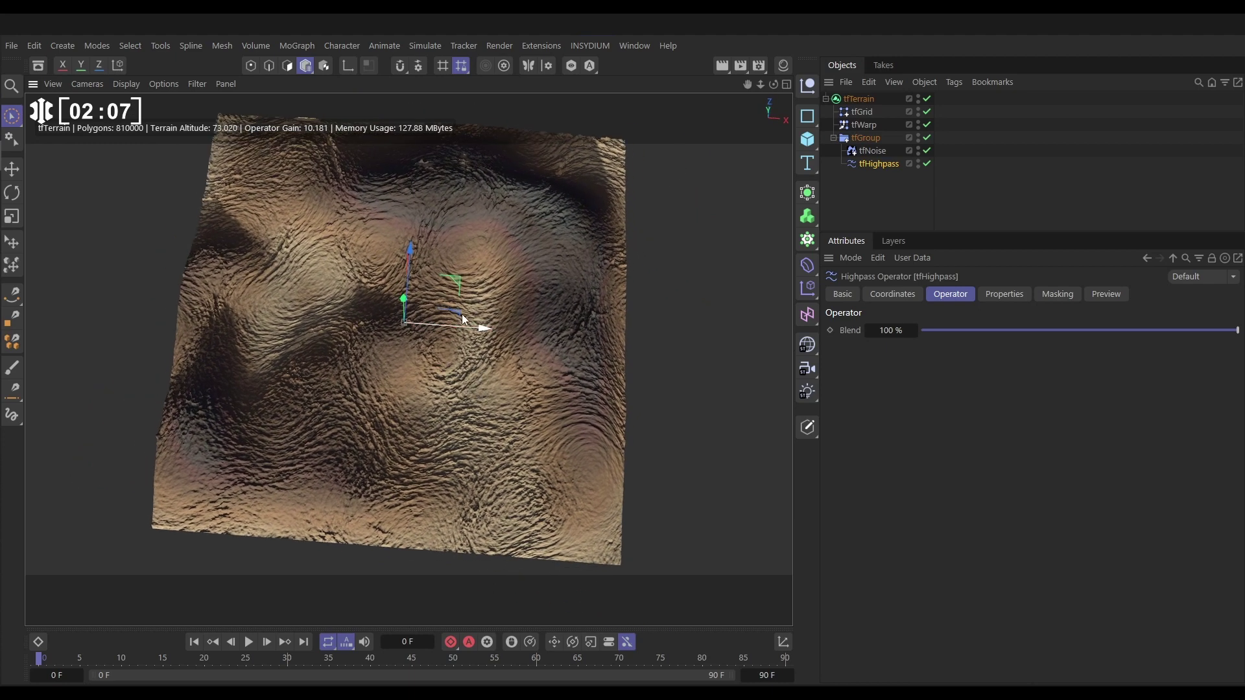
{"action": "mouse_move", "coordinate": [515, 371]}
{"action": "left_mouse_down", "text": "alt"}
{"action": "mouse_move", "coordinate": [495, 381]}
{"action": "mouse_move", "coordinate": [493, 401]}
{"action": "mouse_move", "coordinate": [414, 311]}
{"action": "mouse_move", "coordinate": [426, 270]}
{"action": "mouse_move", "coordinate": [484, 383]}
{"action": "mouse_move", "coordinate": [511, 377]}
{"action": "left_mouse_up", "text": "alt"}
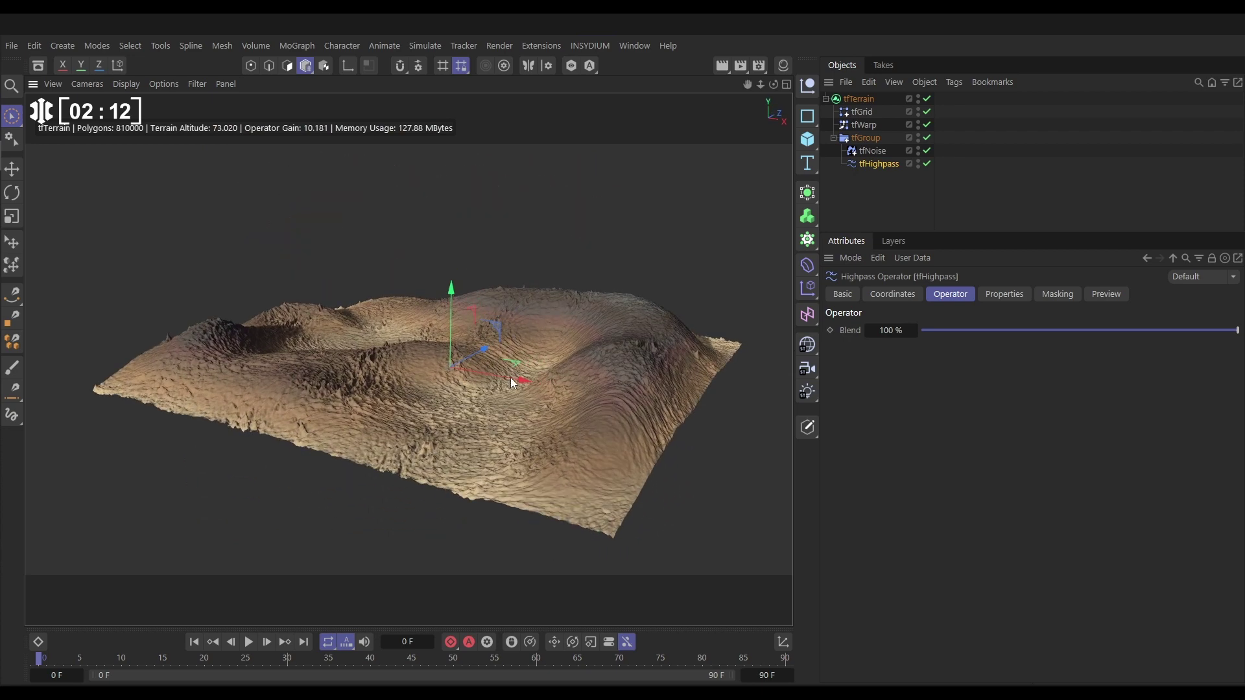
- Compare tfGroup off and on, then disable tfGroup and tfWarp to flatten the terrain
{"action": "left_click", "coordinate": [926, 138]}
{"action": "left_click", "coordinate": [925, 138]}
{"action": "left_click", "coordinate": [925, 138]}
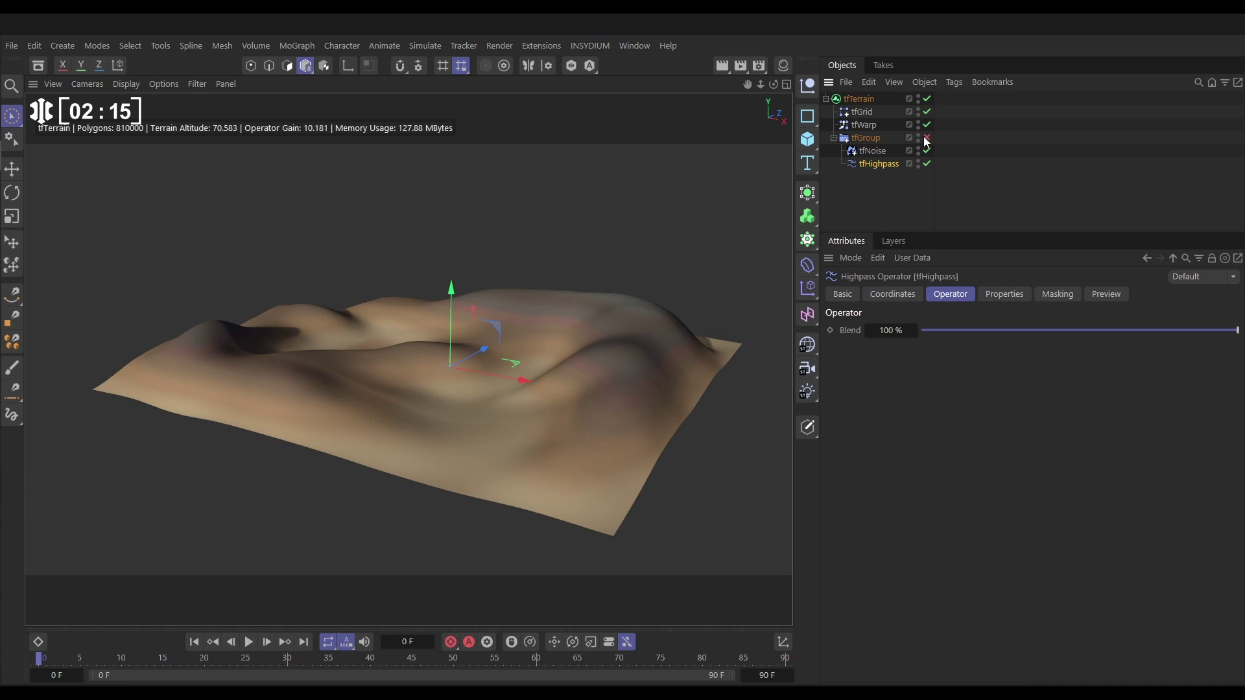
{"action": "left_click", "coordinate": [926, 138]}
{"action": "left_click", "coordinate": [926, 138]}
{"action": "left_click", "coordinate": [927, 124]}
- Re-enable tfGroup, compare tfHighpass off and on, and show its Radius and Attenuate settings
{"action": "left_click_drag", "start_coordinate": [489, 419], "coordinate": [511, 457], "text": "alt"}
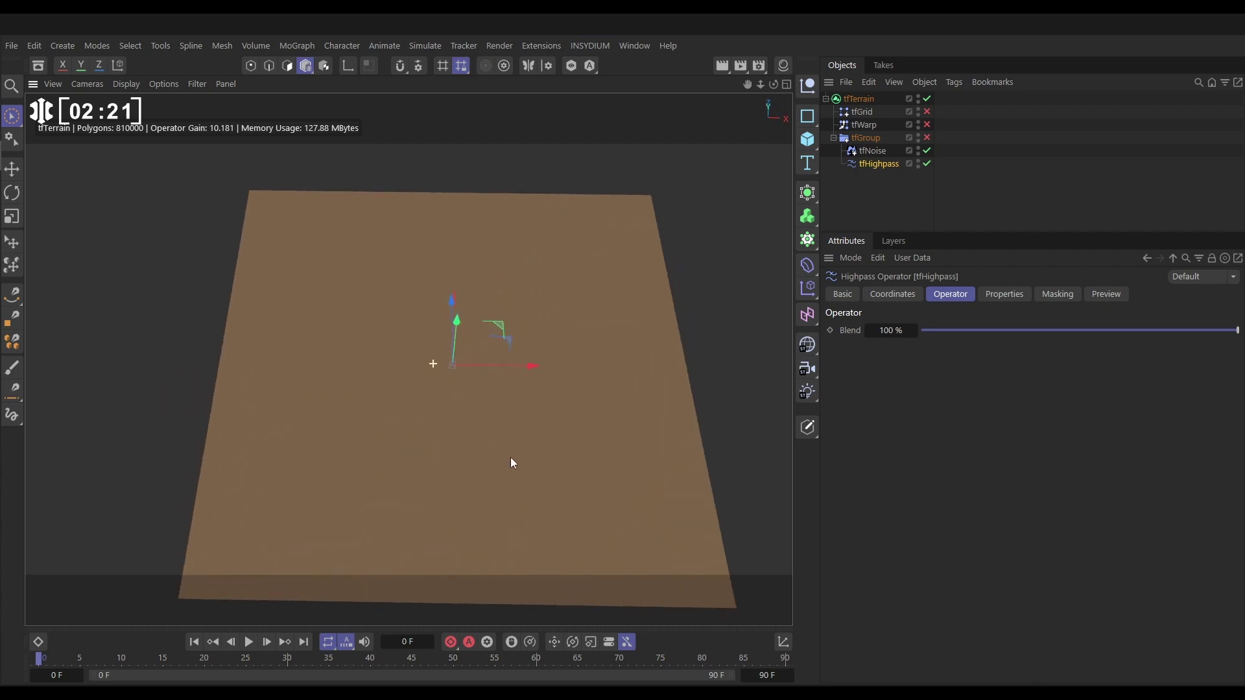
{"action": "left_click", "coordinate": [926, 138]}
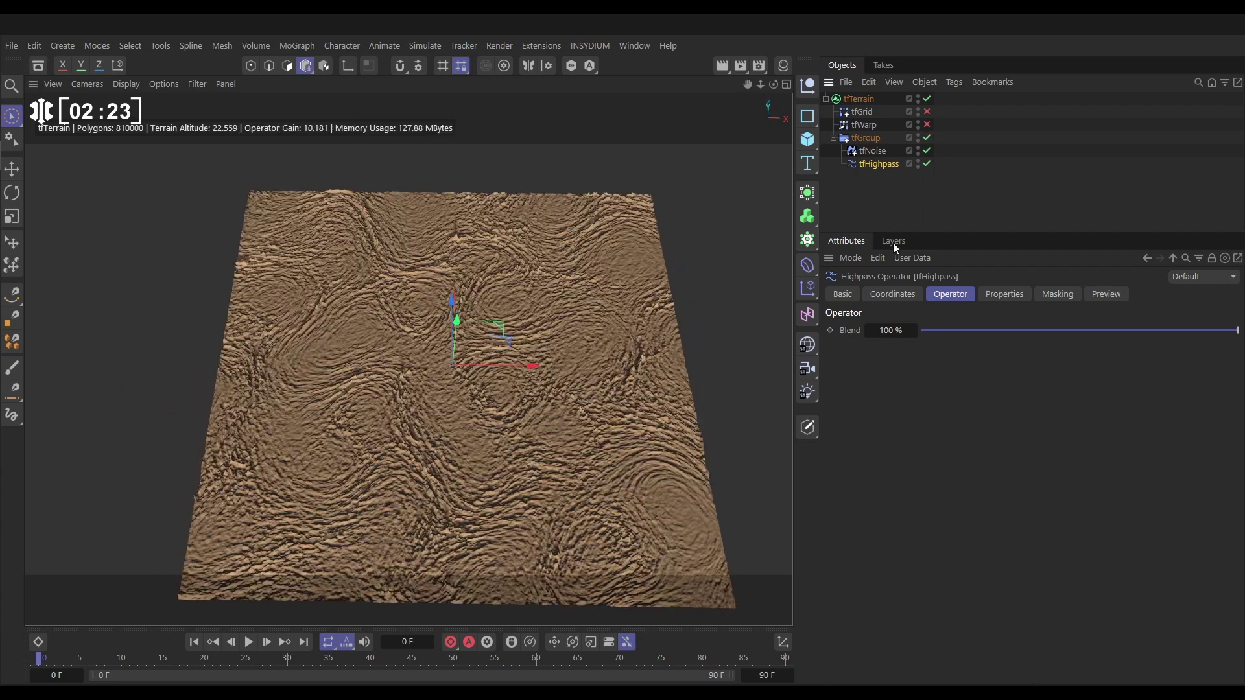
{"action": "mouse_move", "coordinate": [506, 430]}
{"action": "left_mouse_down", "text": "alt"}
{"action": "mouse_move", "coordinate": [492, 412]}
{"action": "mouse_move", "coordinate": [493, 441]}
{"action": "mouse_move", "coordinate": [495, 429]}
{"action": "left_mouse_up", "text": "alt"}
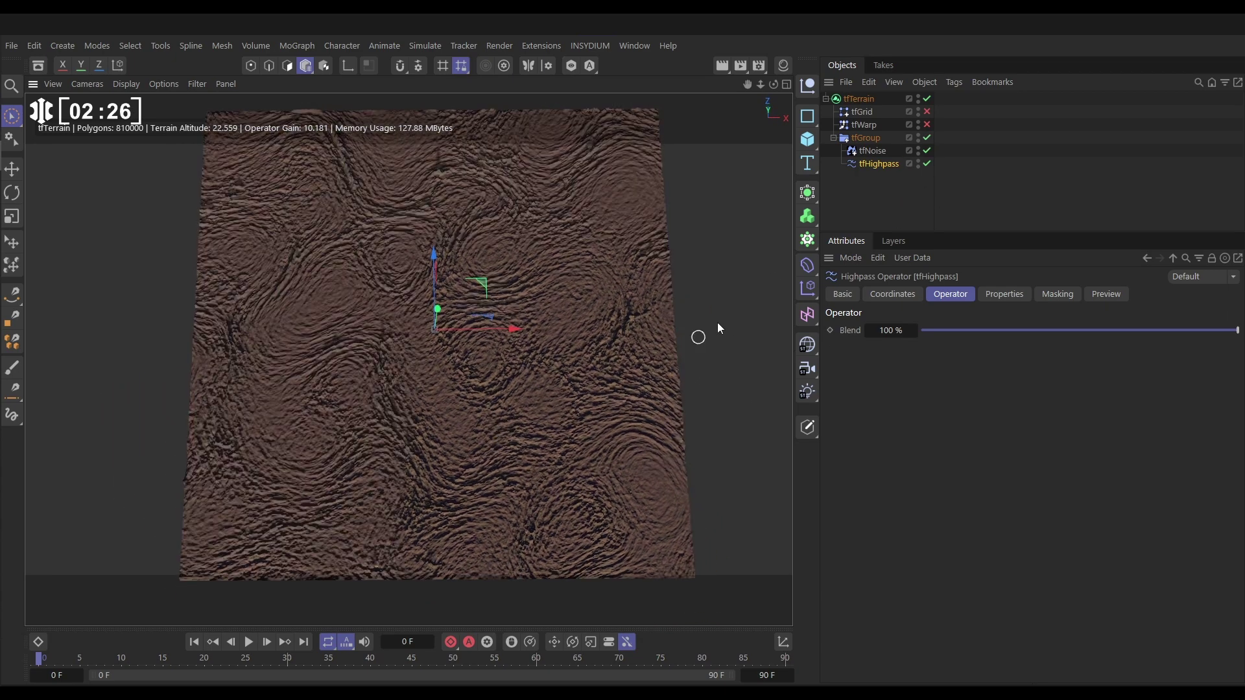
{"action": "left_click", "coordinate": [926, 164]}
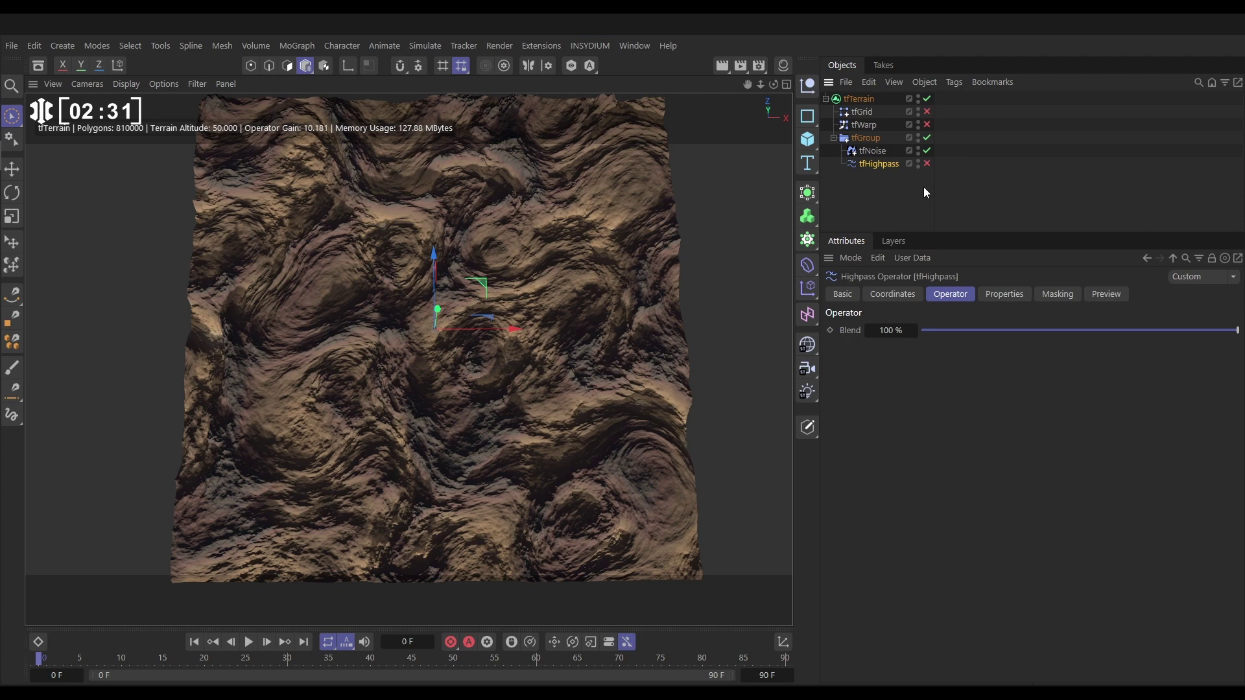
{"action": "left_click", "coordinate": [927, 163]}
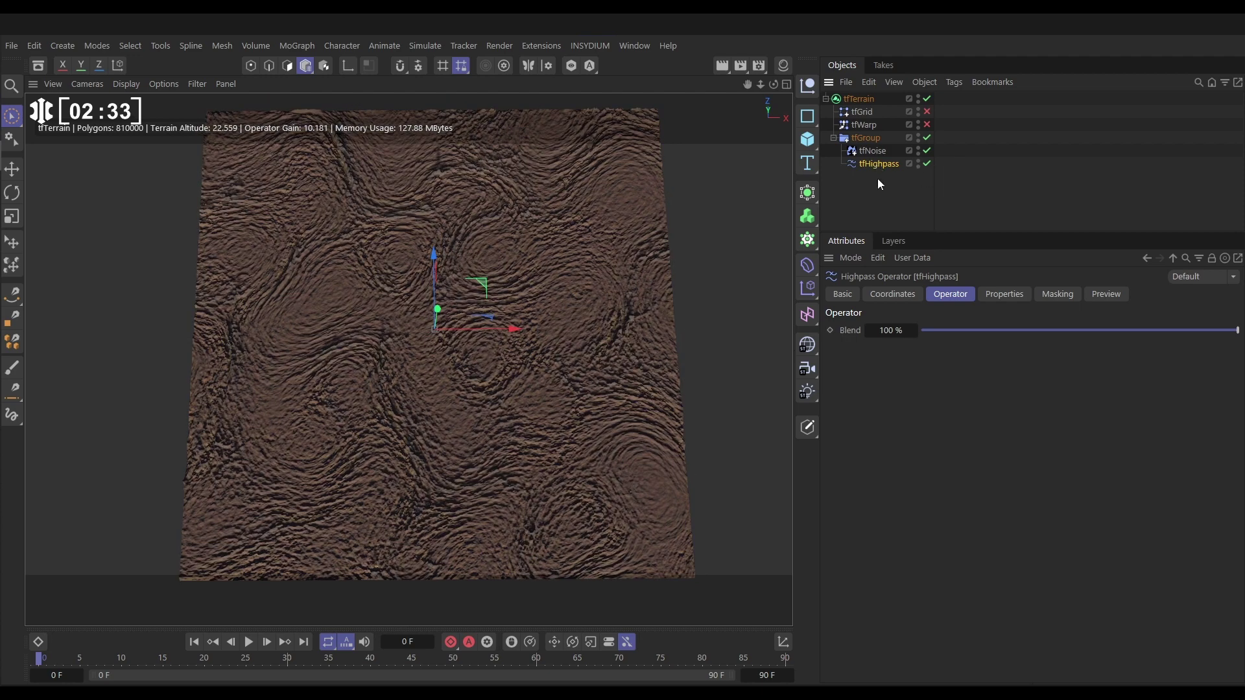
{"action": "left_click", "coordinate": [1021, 294]}
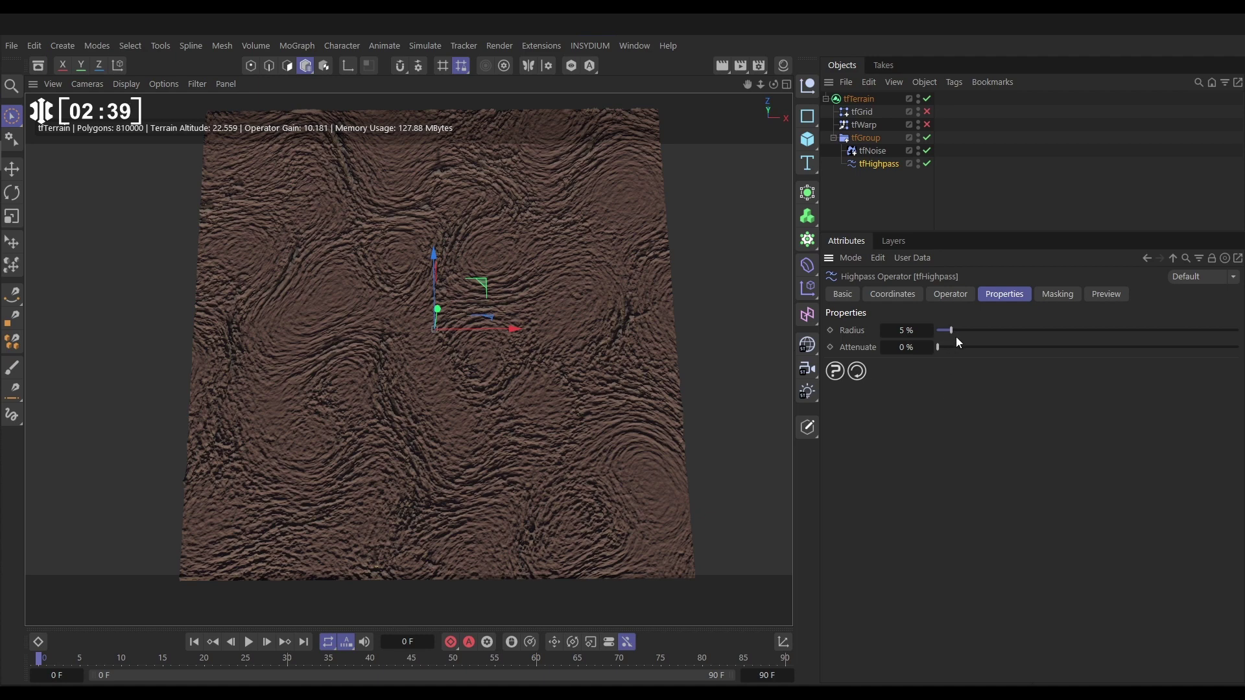
- Set the tfHighpass Radius to 26.5%
{"action": "left_click_drag", "start_coordinate": [951, 328], "coordinate": [940, 333]}
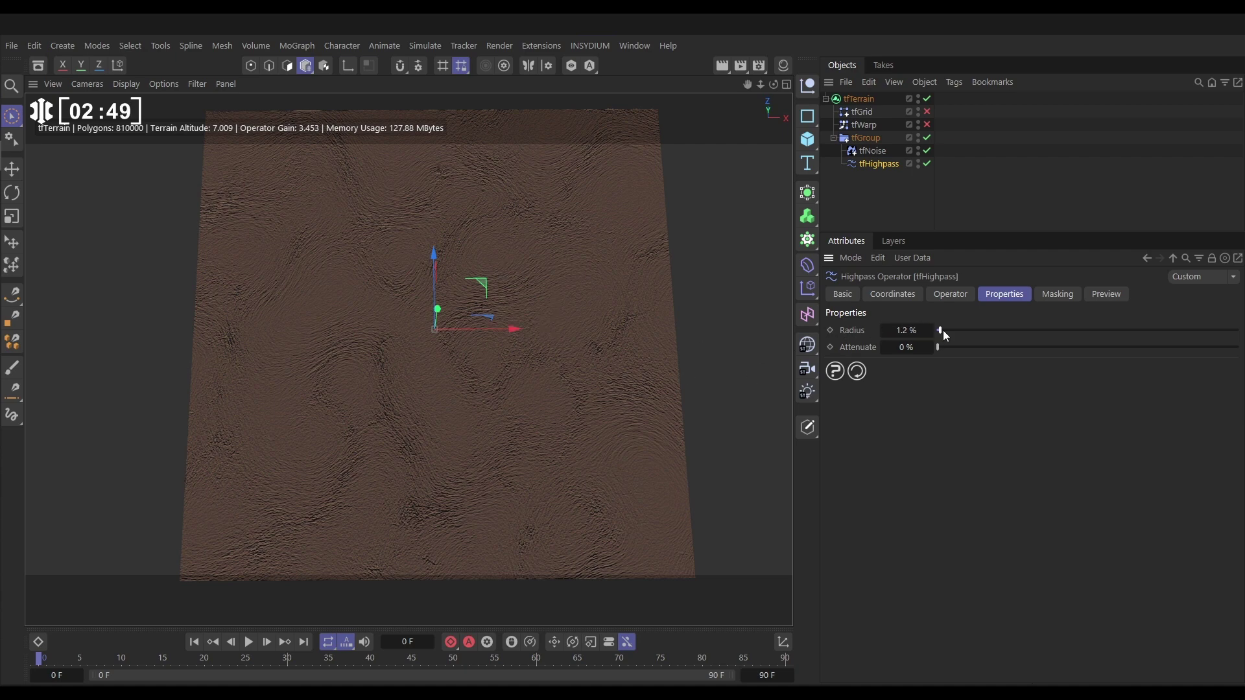
{"action": "left_click_drag", "start_coordinate": [942, 332], "coordinate": [1237, 332]}
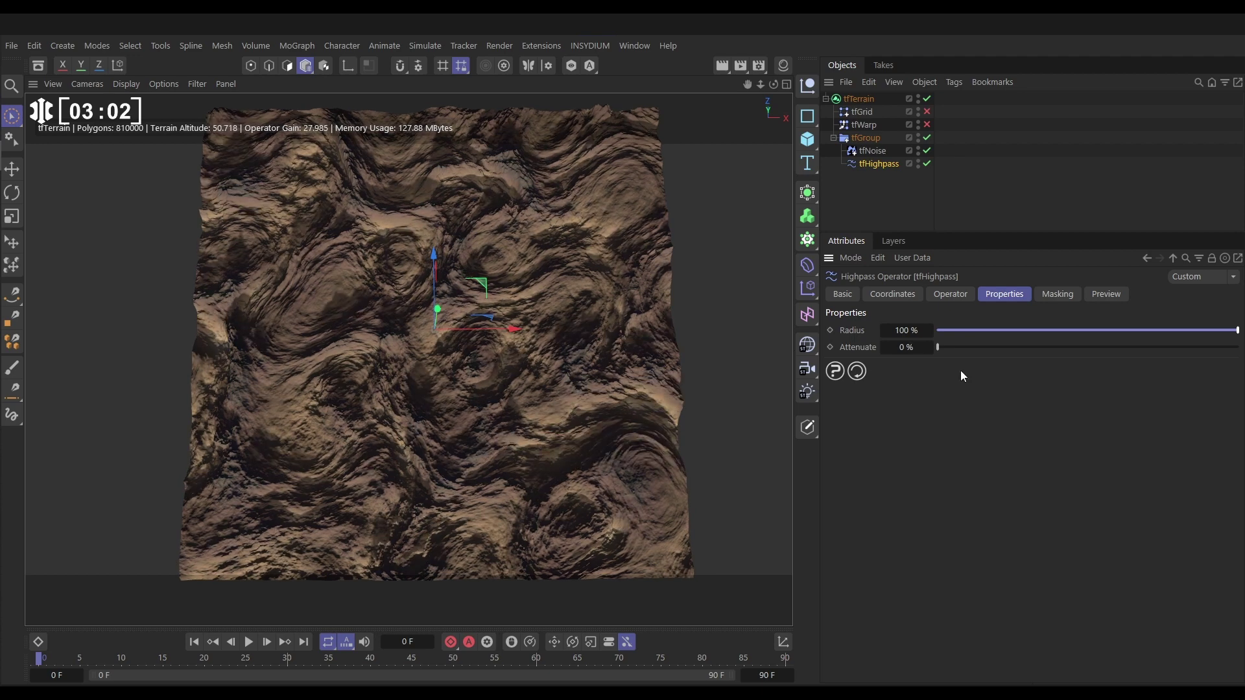
{"action": "left_click", "coordinate": [1016, 329]}
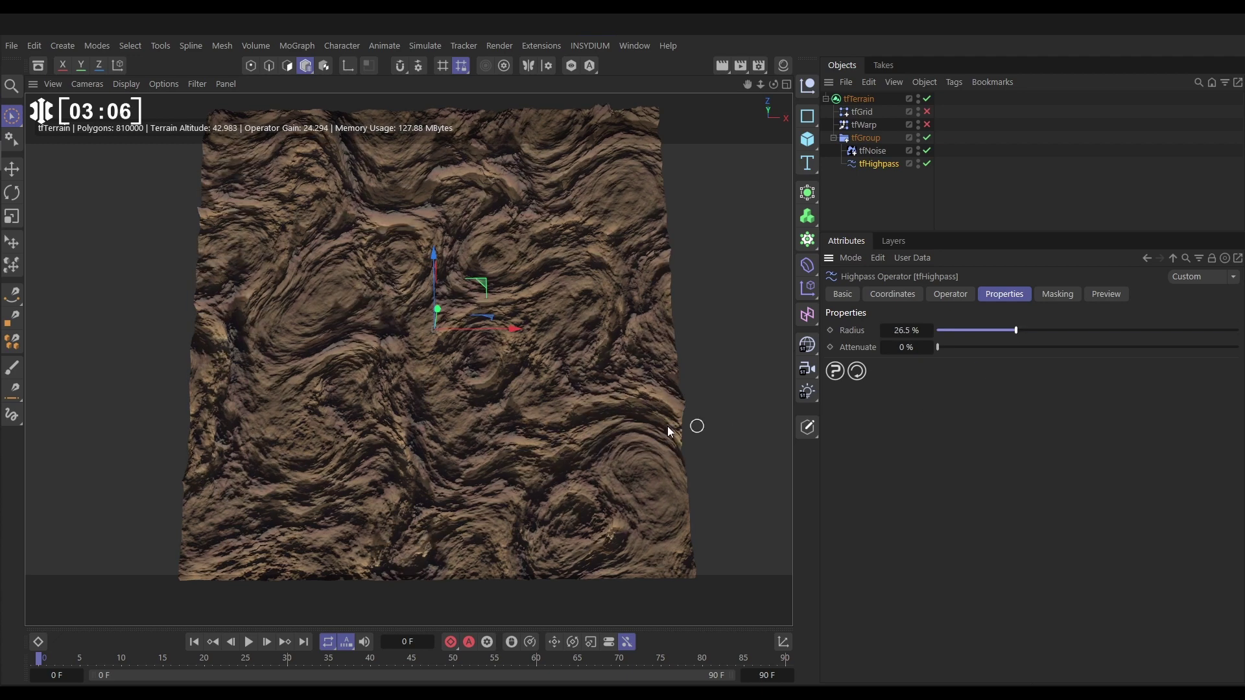
- Re-enable tfGrid to restore the hills and compare tfGroup off and on
{"action": "left_click_drag", "start_coordinate": [483, 454], "coordinate": [485, 415], "text": "alt"}
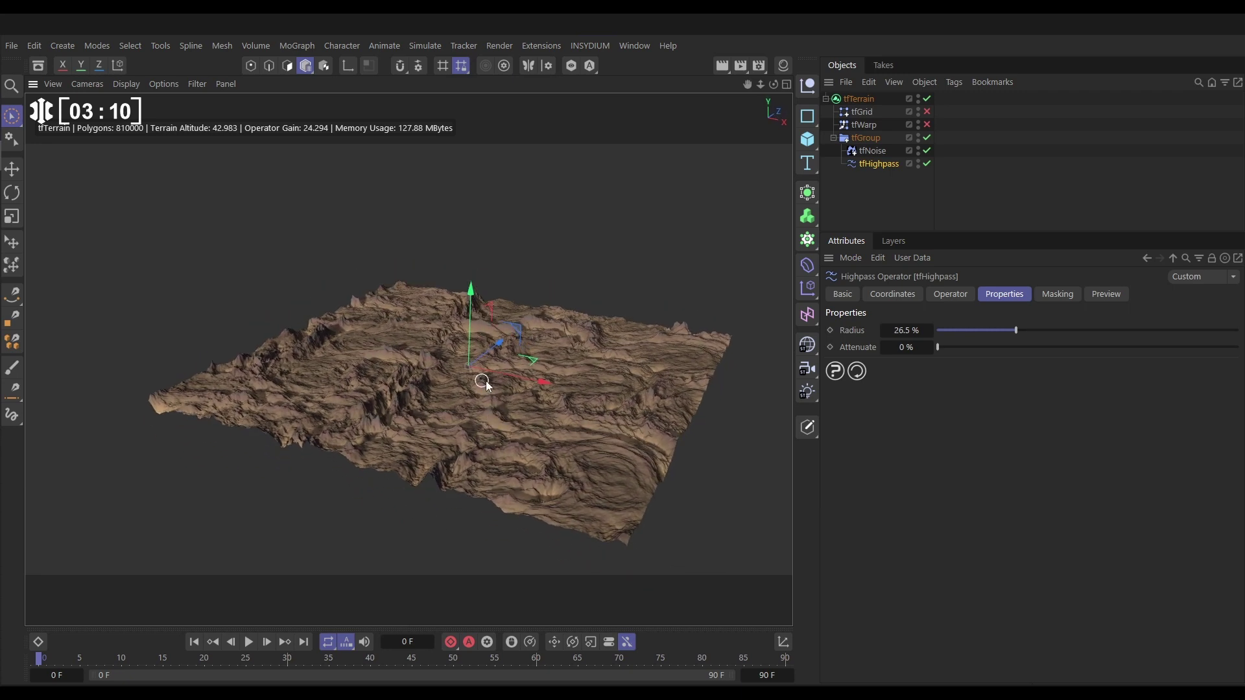
{"action": "left_click", "coordinate": [927, 111]}
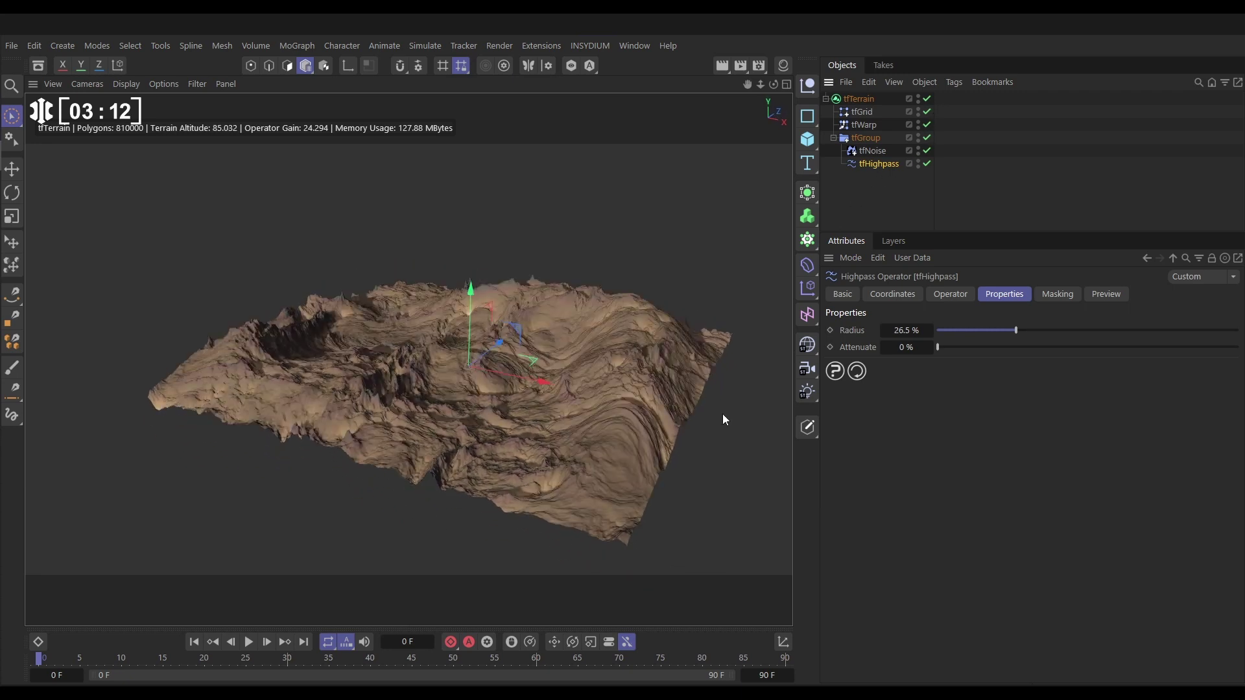
{"action": "left_click_drag", "start_coordinate": [520, 408], "coordinate": [479, 418], "text": "alt"}
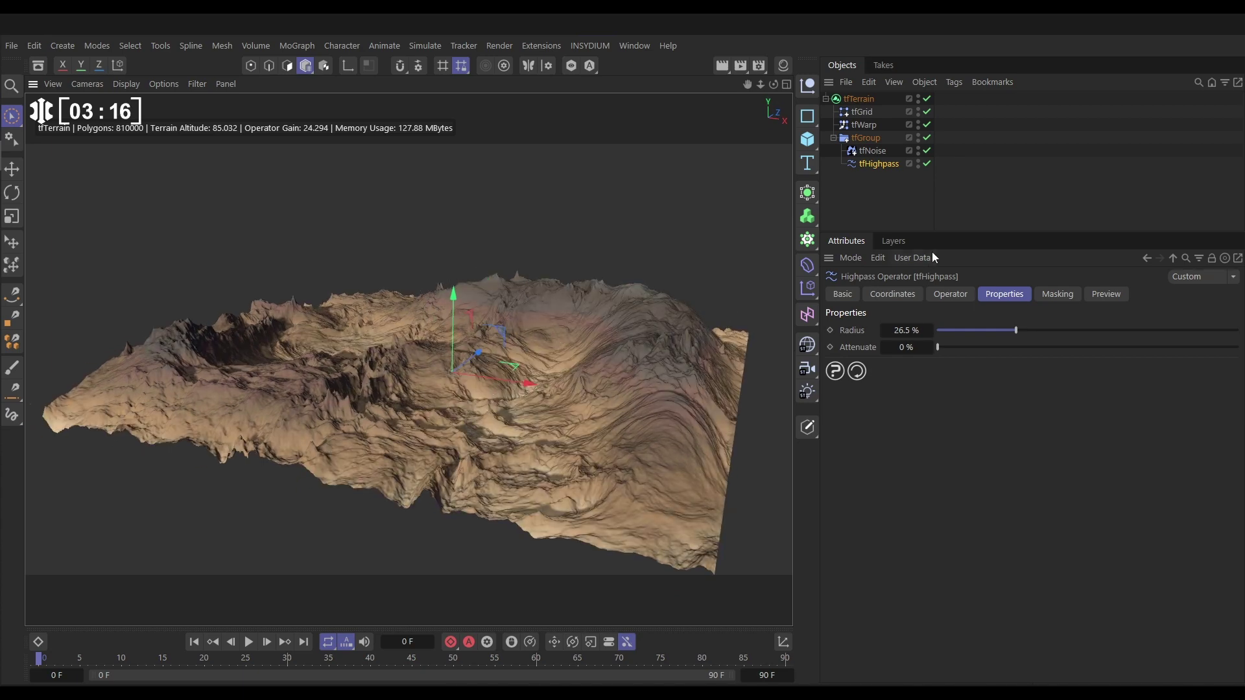
{"action": "left_click", "coordinate": [927, 138]}
{"action": "left_click", "coordinate": [927, 138]}
{"action": "left_click", "coordinate": [927, 137]}
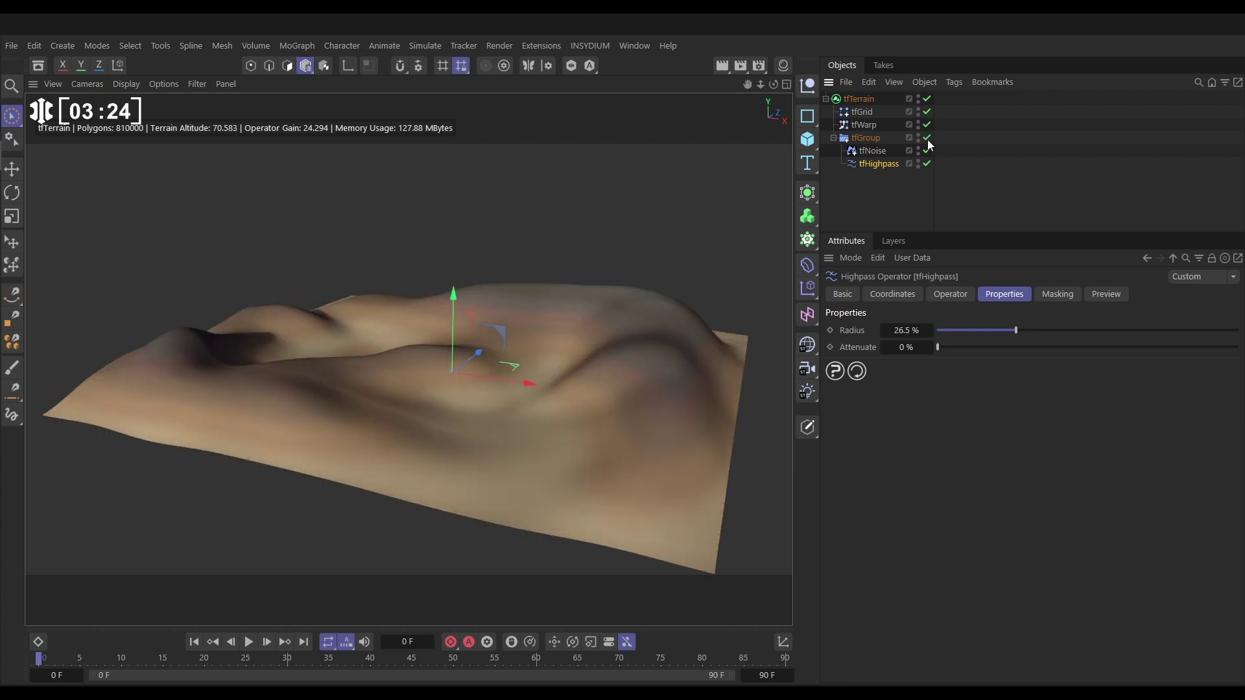
{"action": "left_click", "coordinate": [927, 138]}
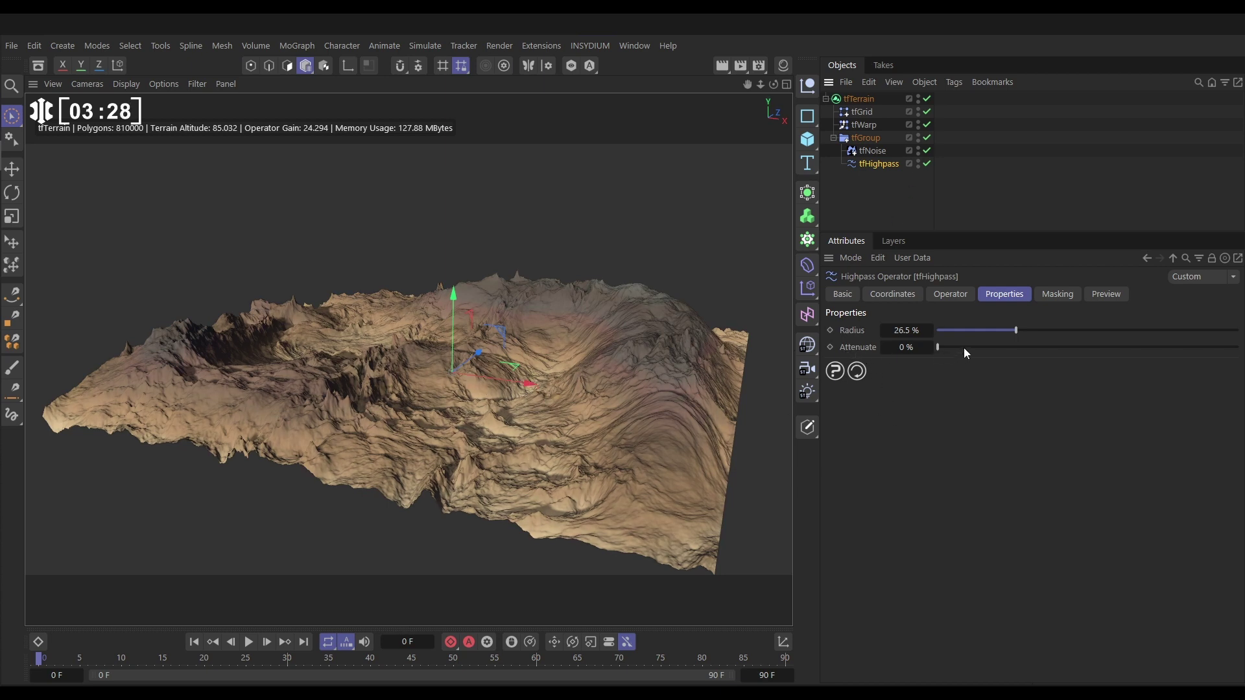
- Raise the tfHighpass Attenuate to 60% and inspect from an overhead angle
{"action": "left_click_drag", "start_coordinate": [966, 347], "coordinate": [1122, 347]}
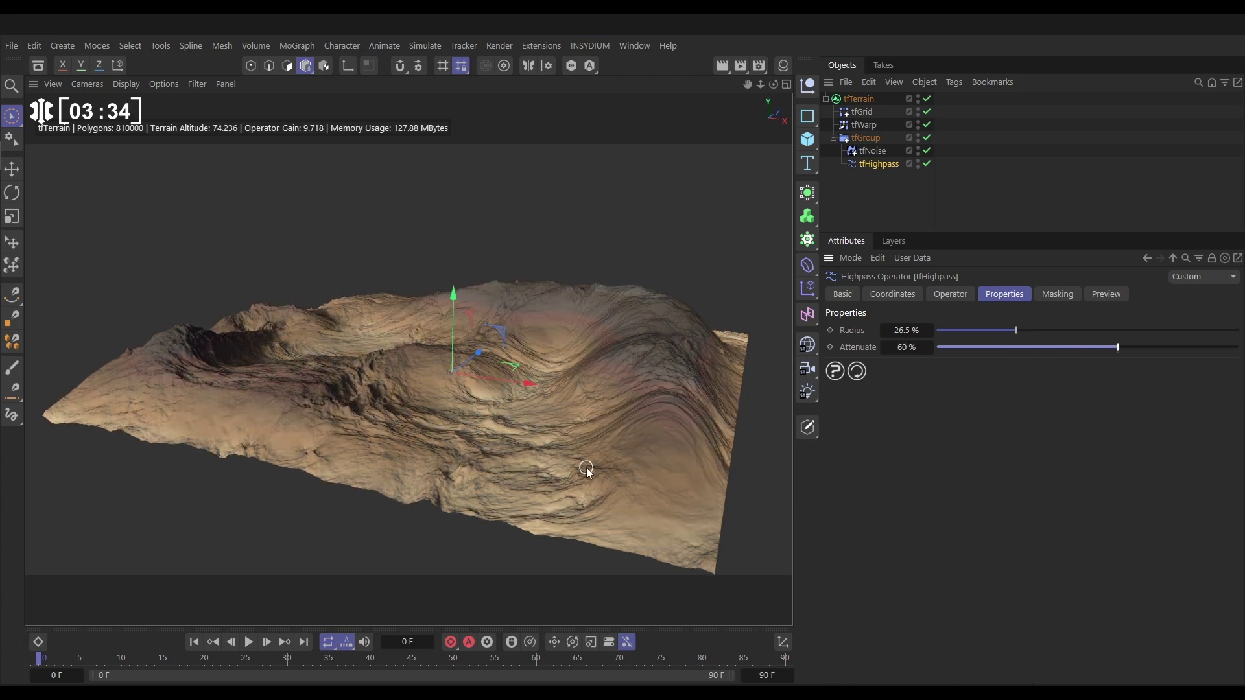
{"action": "left_click_drag", "start_coordinate": [537, 468], "coordinate": [457, 392], "text": "alt"}
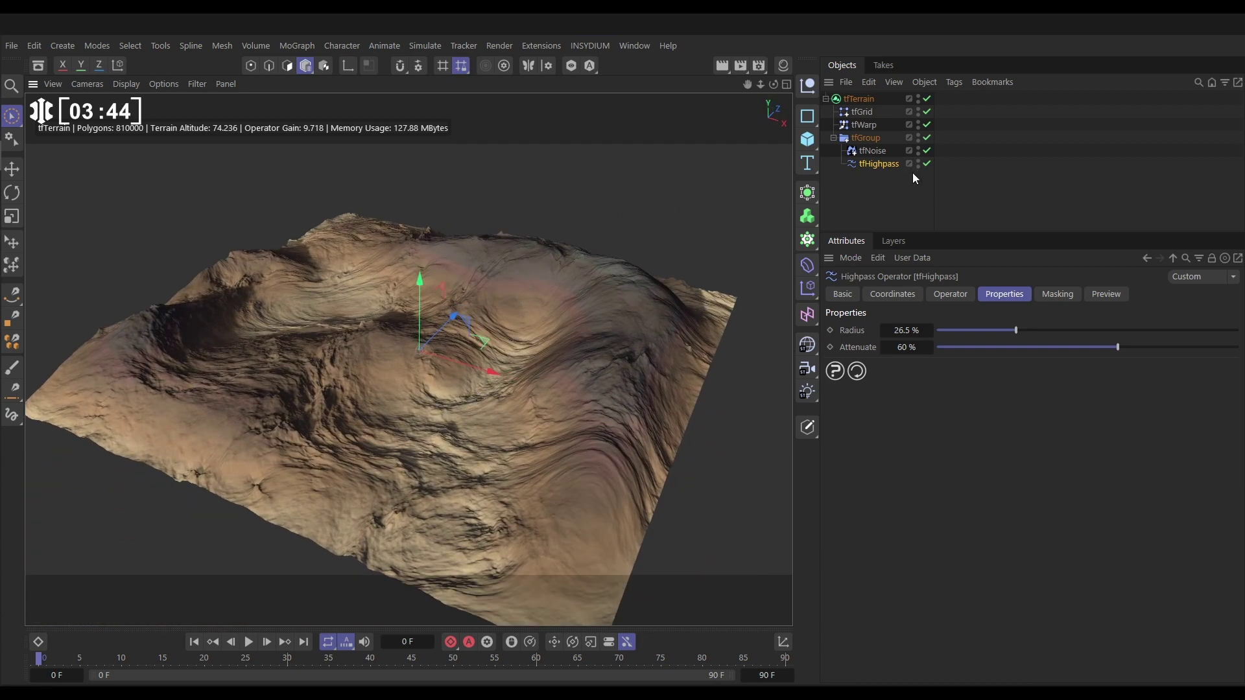
- Compare tfGroup off and on from several angles, leaving it enabled, then clear the selection
{"action": "left_click", "coordinate": [927, 137]}
{"action": "left_click", "coordinate": [927, 137]}
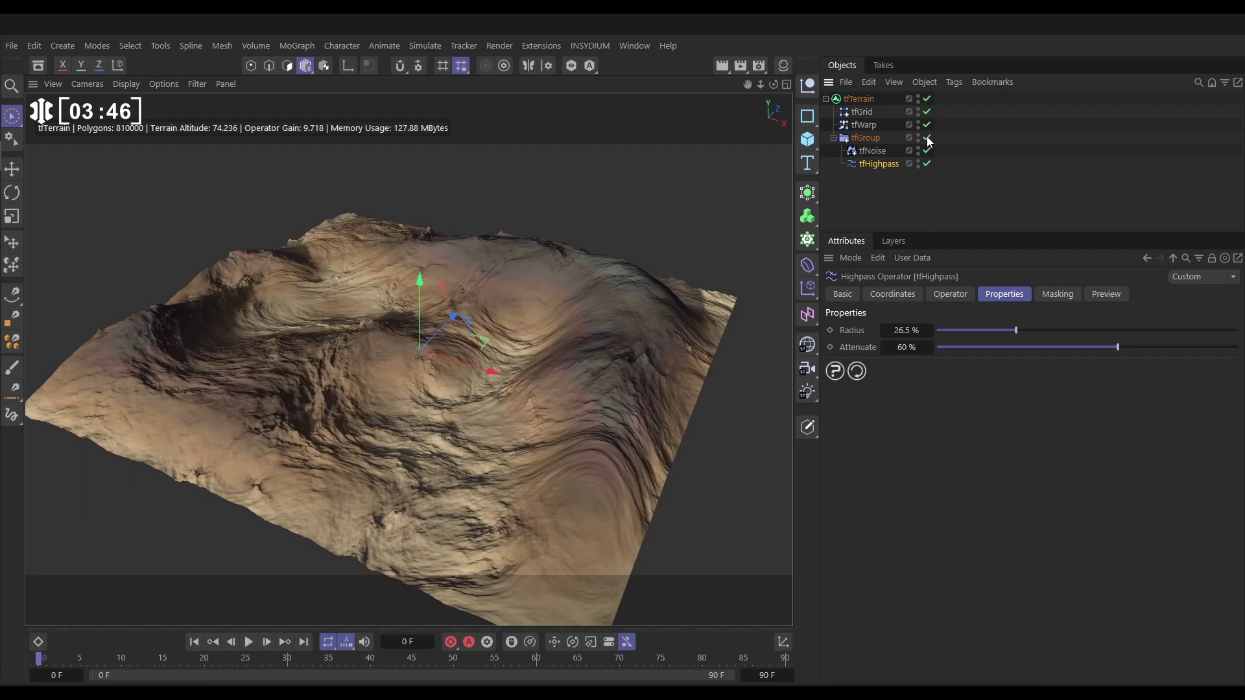
{"action": "left_click", "coordinate": [927, 137]}
{"action": "left_click", "coordinate": [927, 138]}
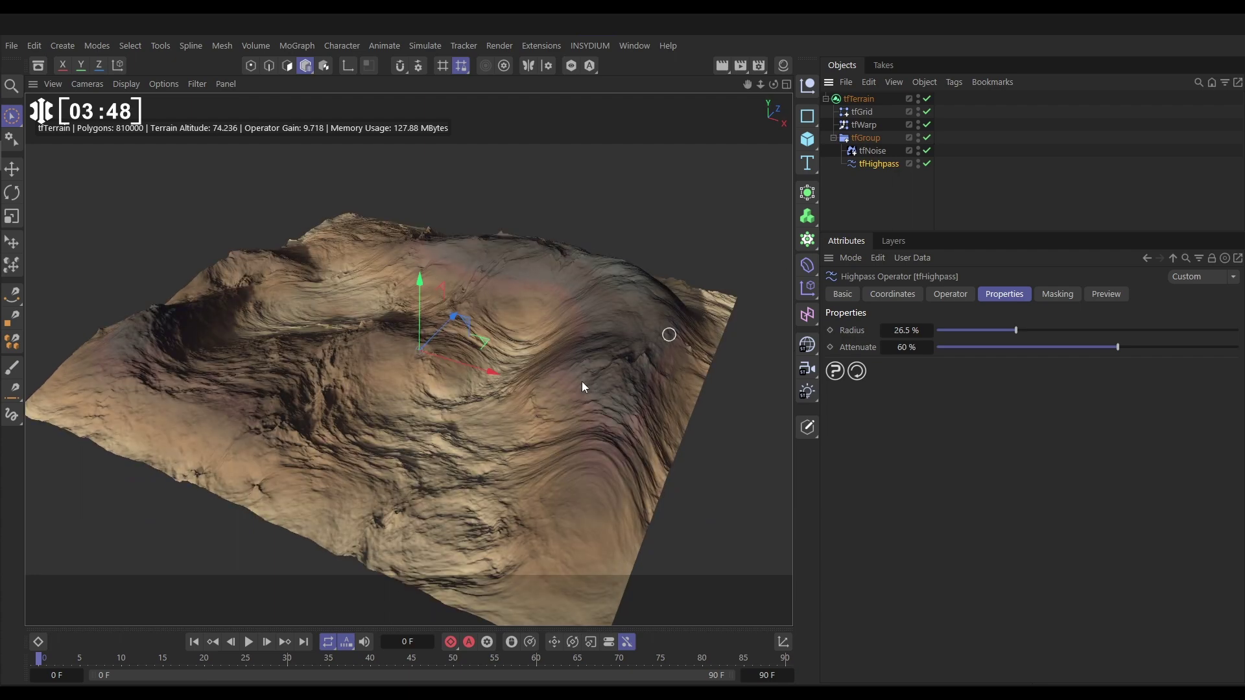
{"action": "left_click_drag", "start_coordinate": [582, 383], "coordinate": [486, 389], "text": "alt"}
{"action": "left_click", "coordinate": [927, 137]}
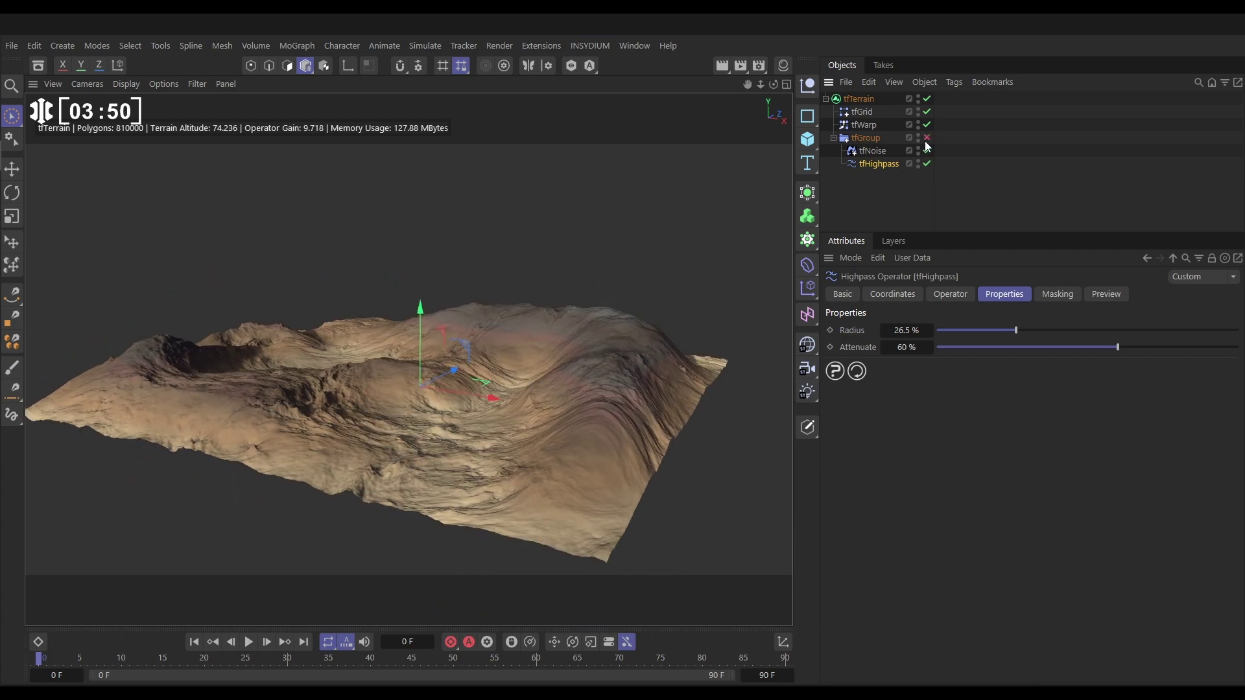
{"action": "left_click", "coordinate": [926, 143]}
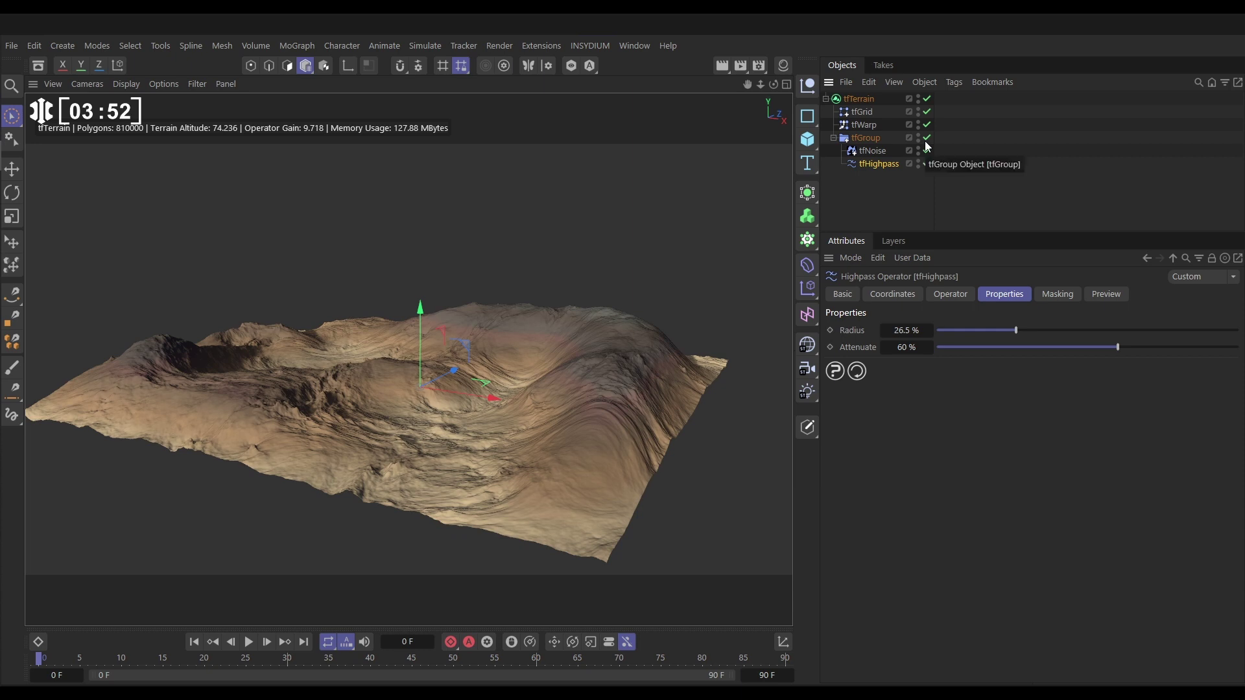
{"action": "left_click_drag", "start_coordinate": [557, 354], "coordinate": [532, 440], "text": "alt"}
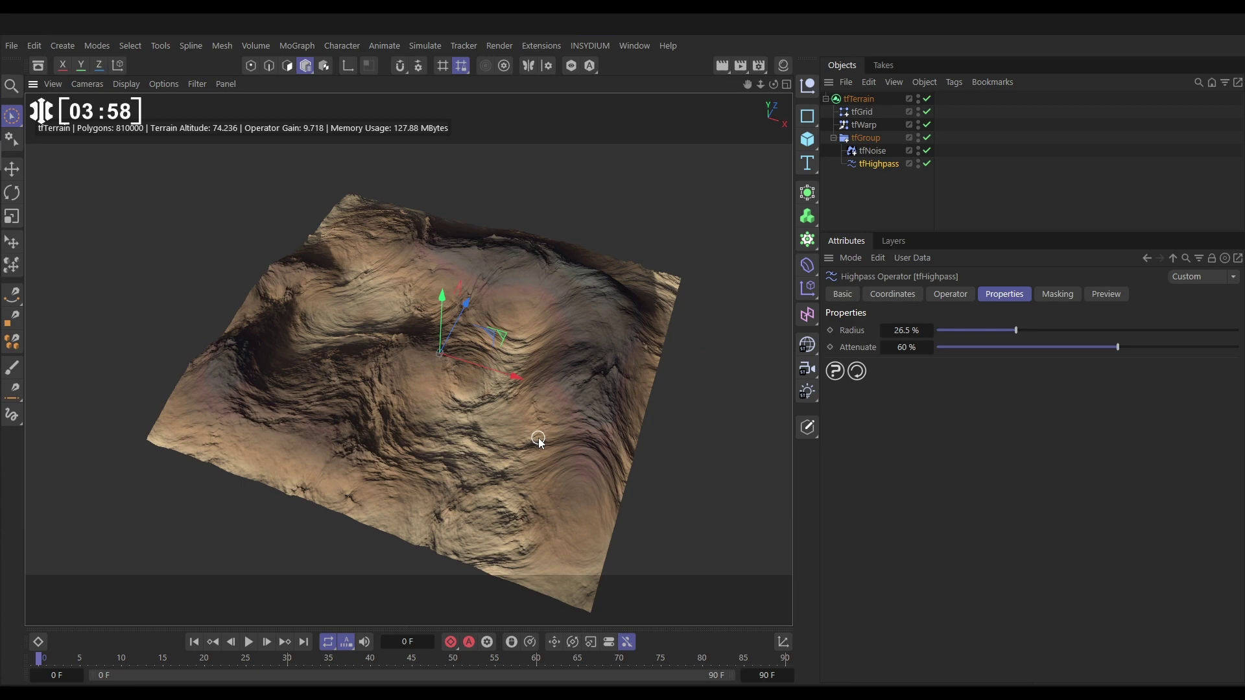
{"action": "left_click", "coordinate": [875, 188]}
- Collapse tfGroup, add a second group tfGroup.1 to tfTerrain, and place a tfNoise inside it
{"action": "left_click", "coordinate": [834, 138]}
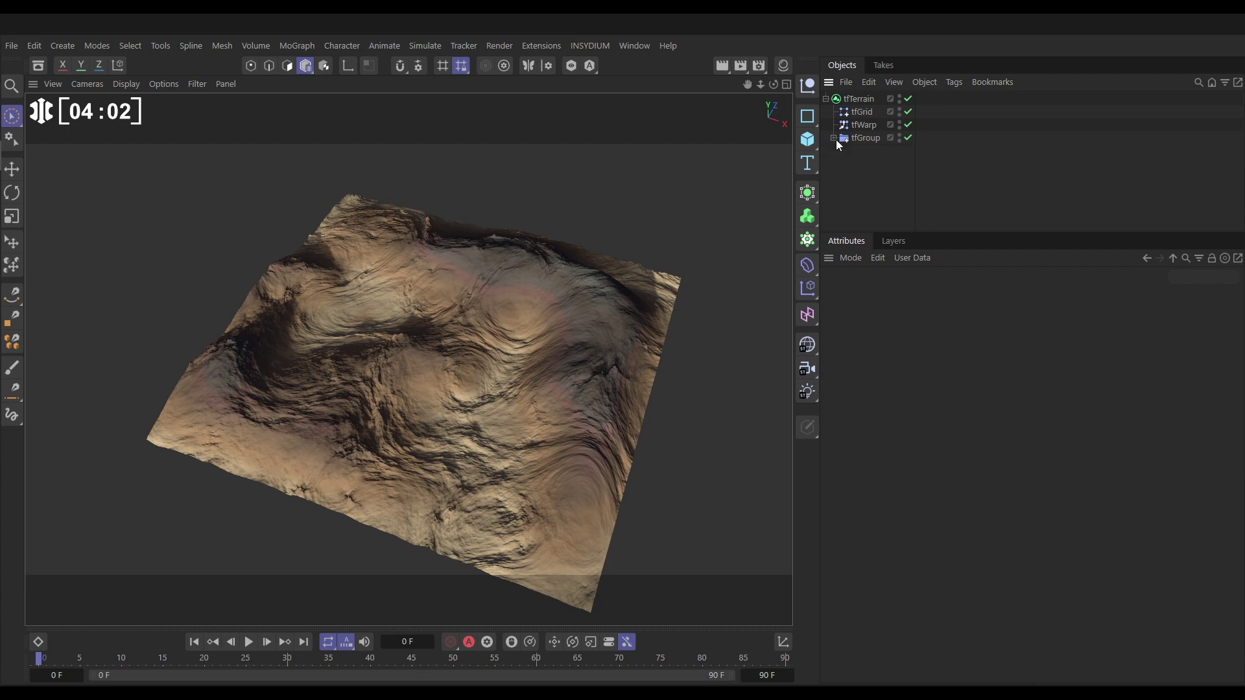
{"action": "left_click", "coordinate": [857, 99]}
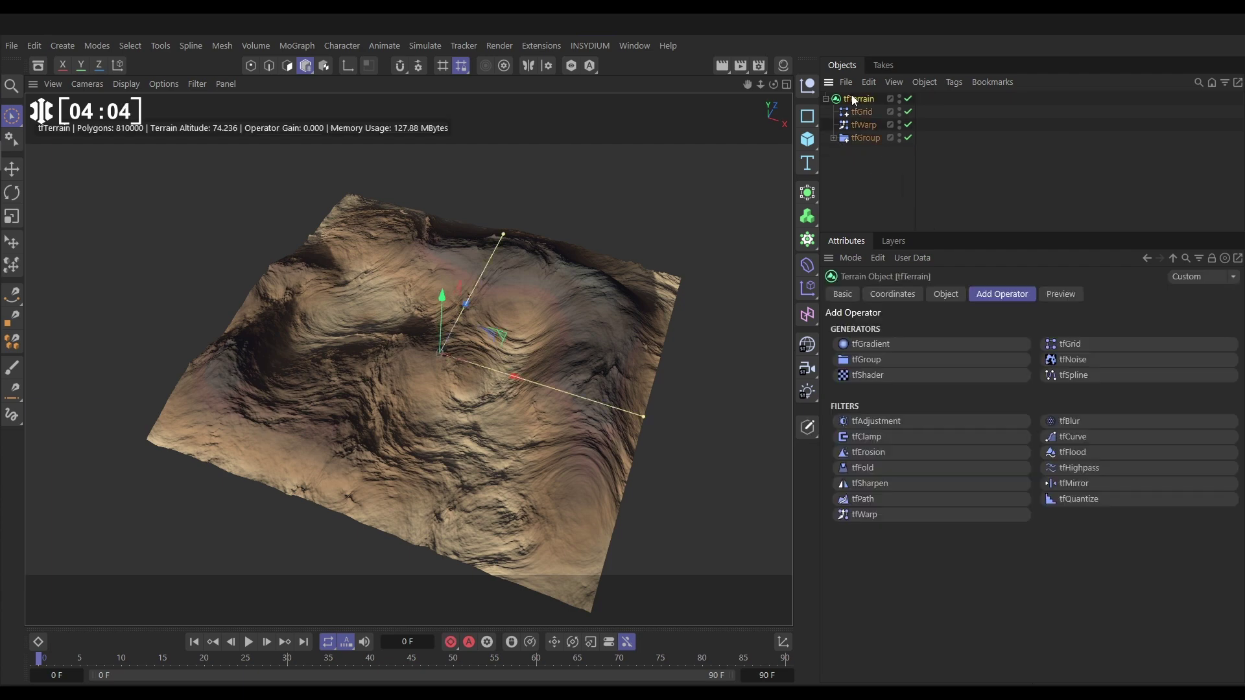
{"action": "left_click", "coordinate": [873, 360]}
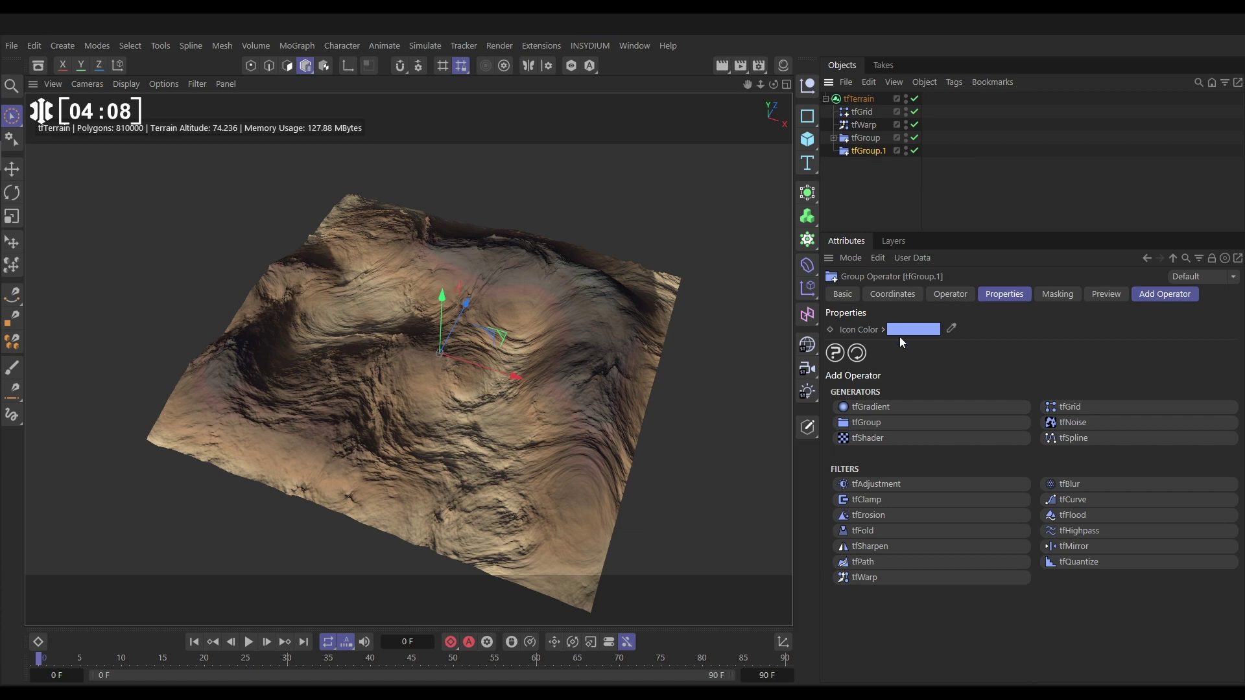
{"action": "left_click", "coordinate": [1141, 298]}
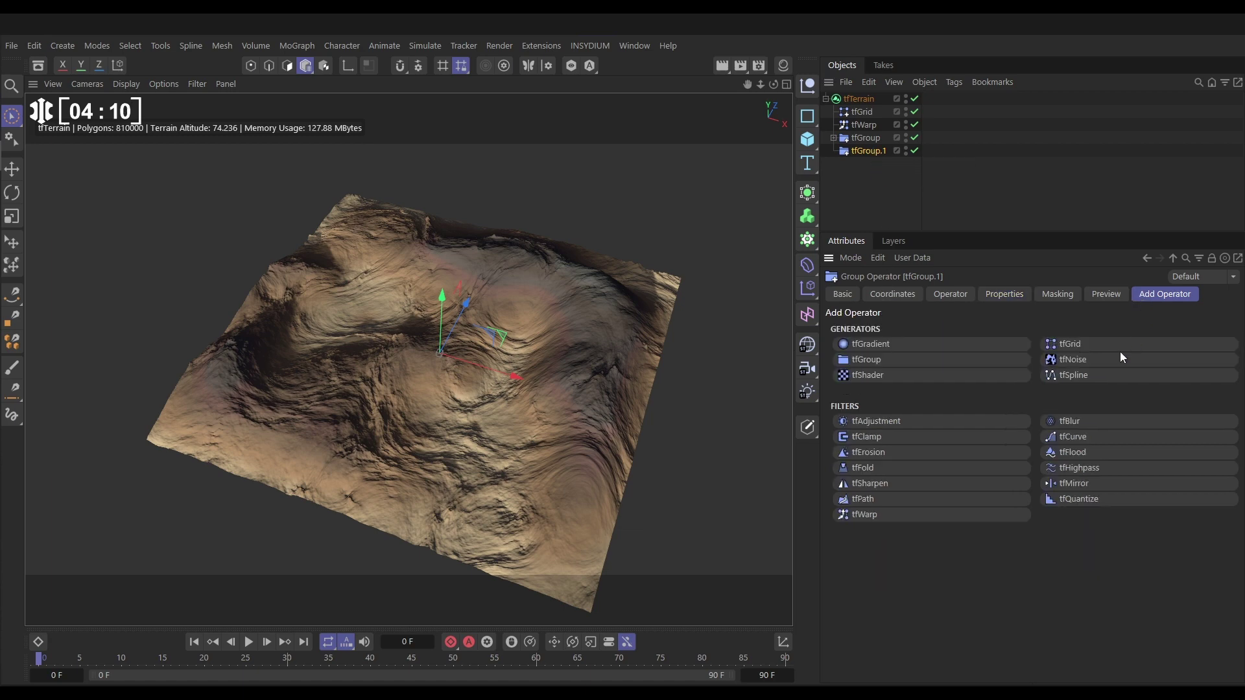
{"action": "left_click", "coordinate": [1059, 358]}
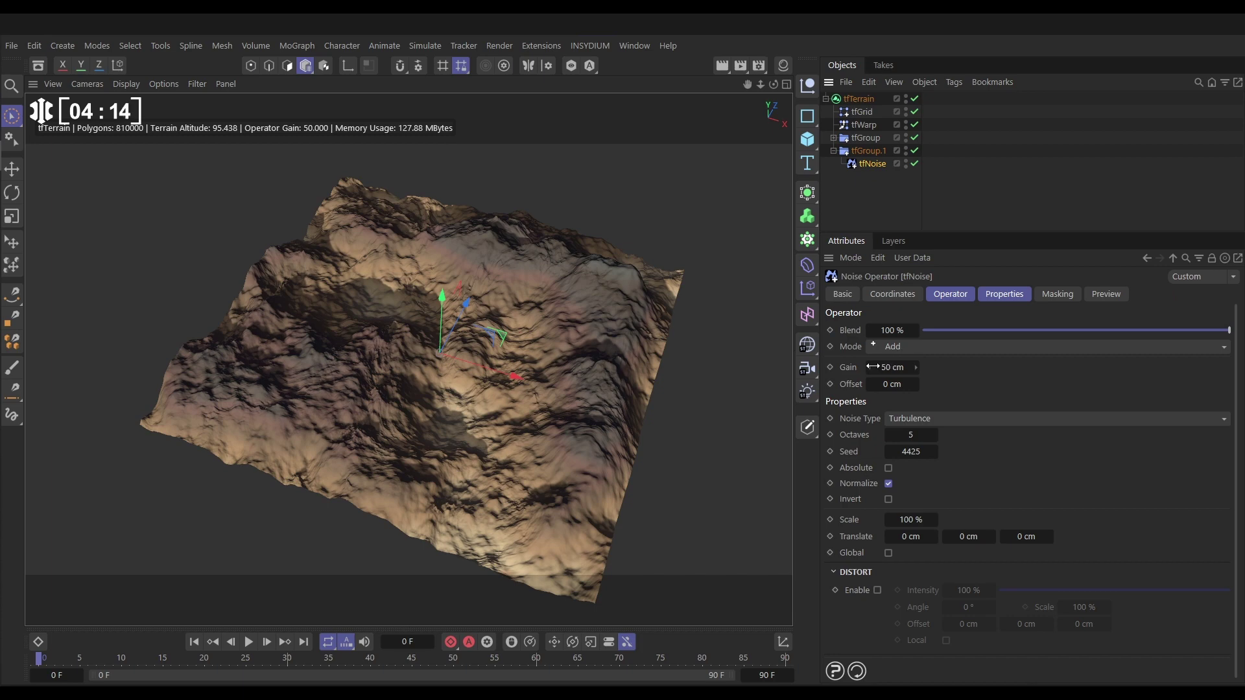
- Switch the new tfNoise to Voronoi 1 at 20% scale
{"action": "left_click", "coordinate": [907, 419]}
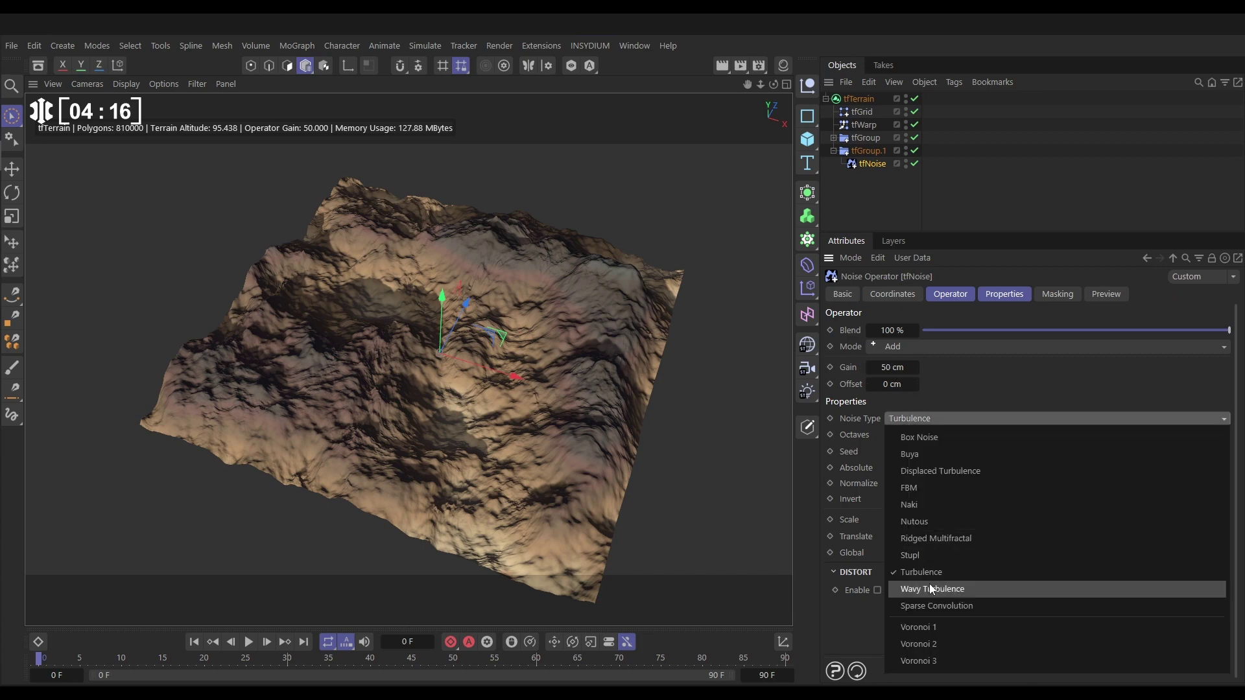
{"action": "left_click", "coordinate": [926, 628]}
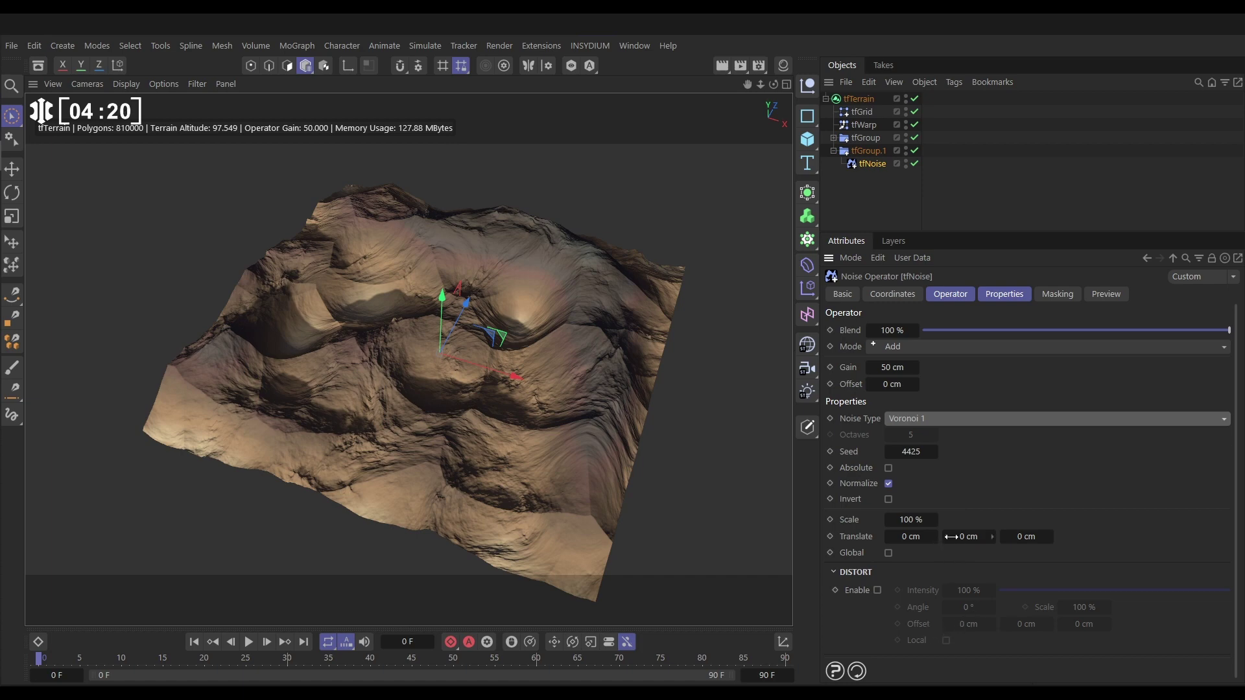
{"action": "left_click", "coordinate": [929, 517]}
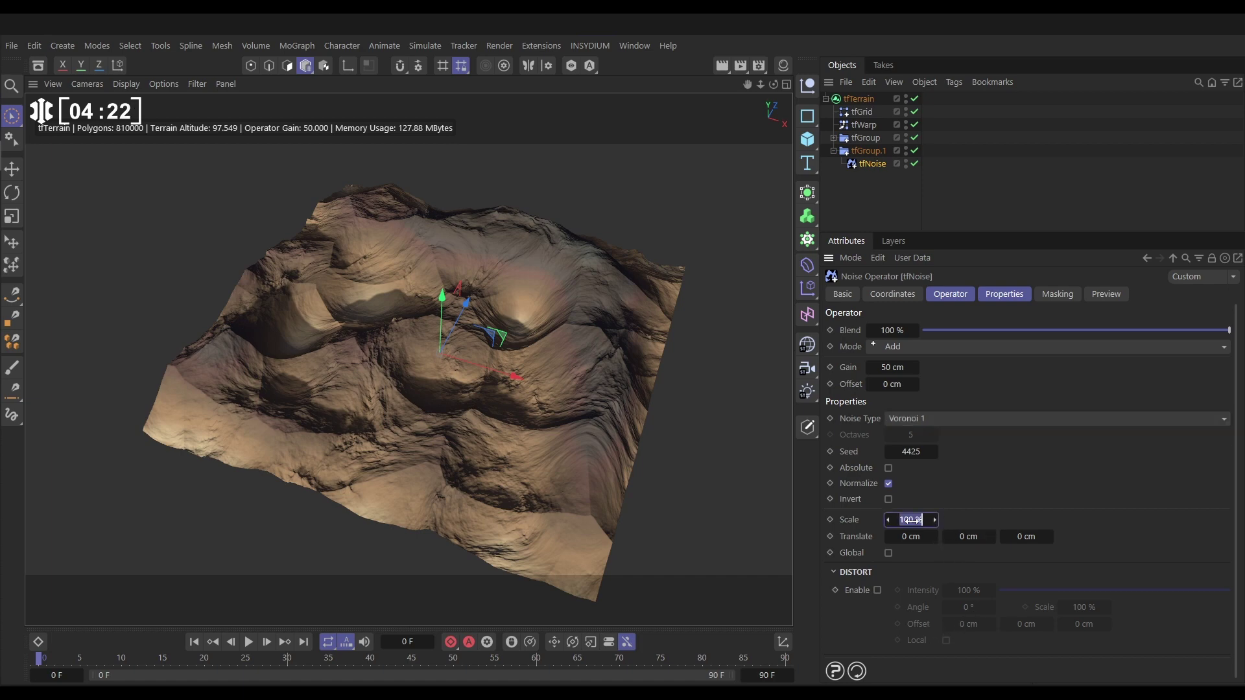
{"action": "type", "text": "20"}
{"action": "key", "text": "Return"}
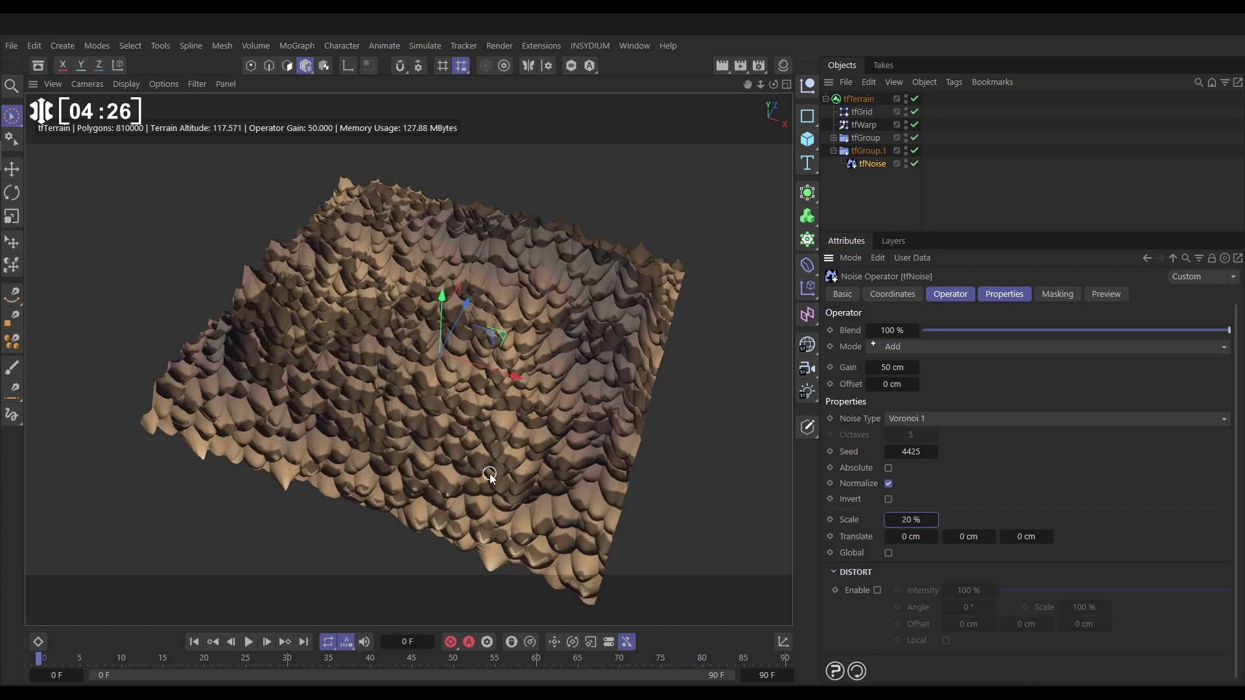
- Set the tfNoise gain to 10 cm and invert the noise
{"action": "left_click", "coordinate": [943, 297]}
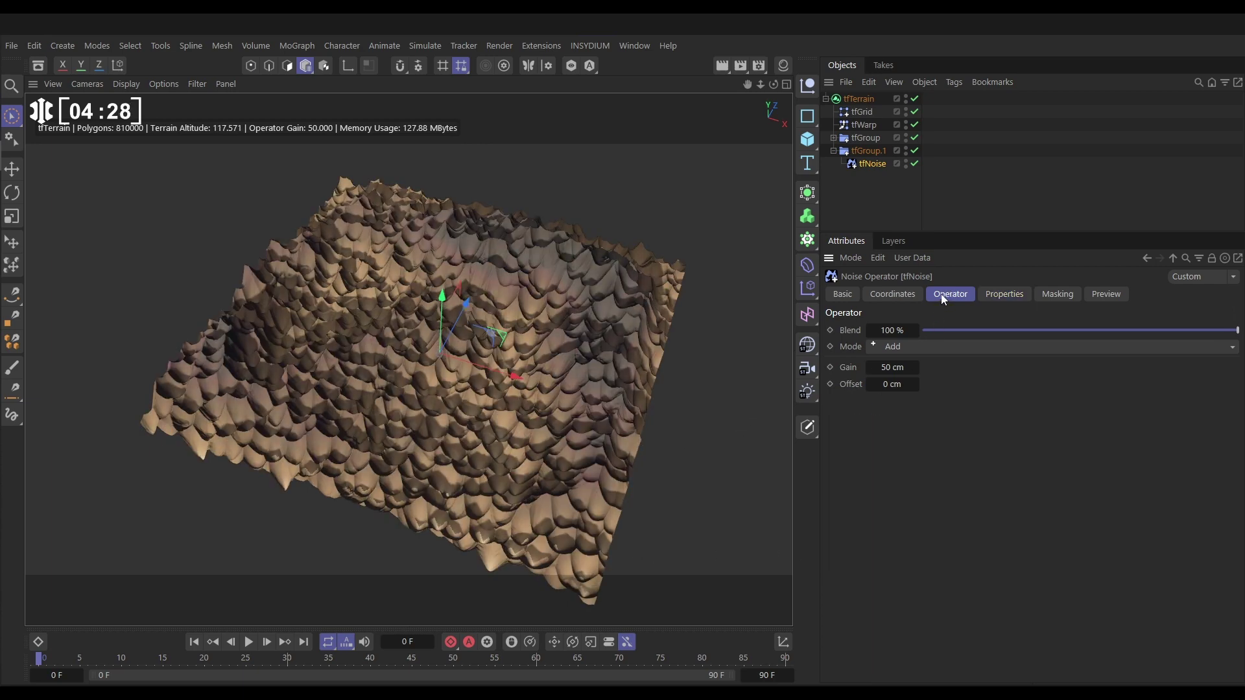
{"action": "left_click", "coordinate": [902, 362]}
{"action": "type", "text": "10"}
{"action": "key", "text": "Return"}
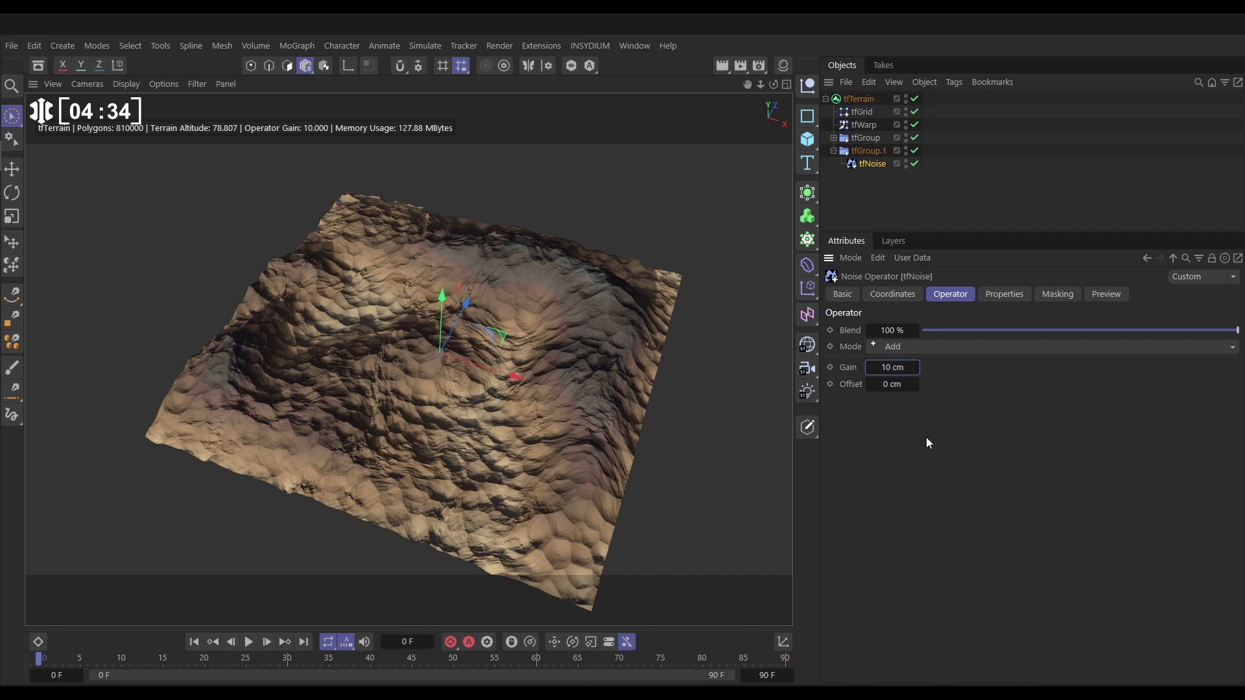
{"action": "left_click", "coordinate": [986, 296]}
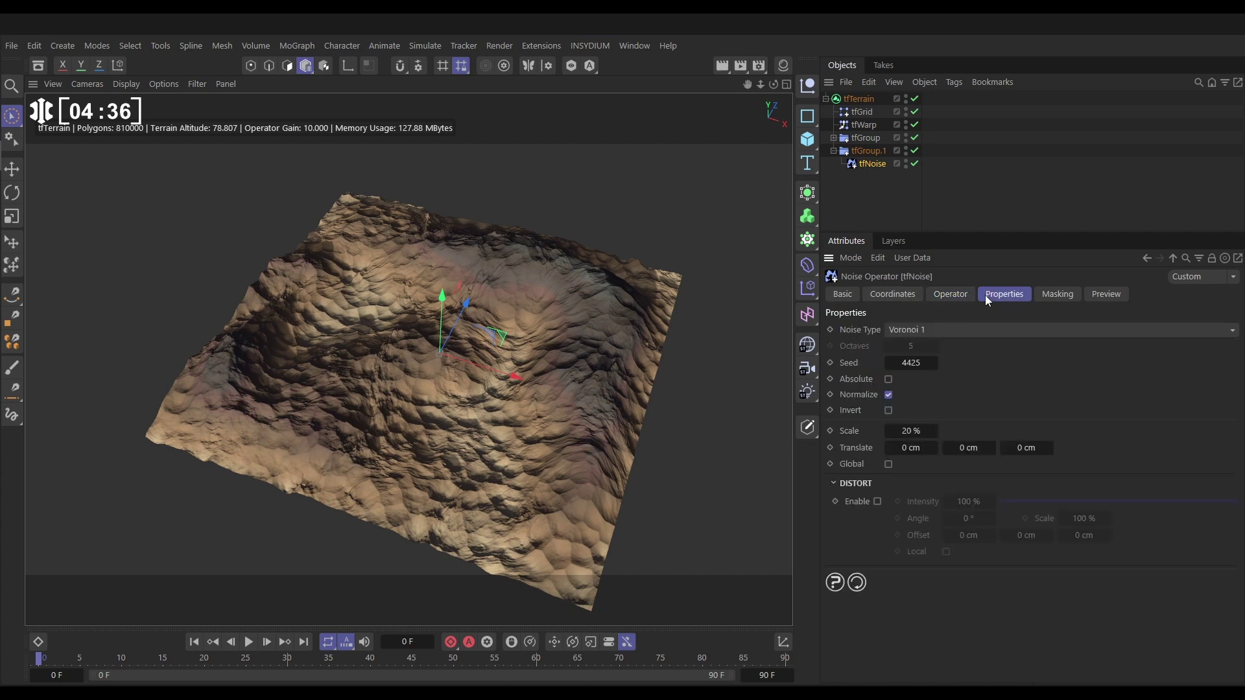
{"action": "left_click", "coordinate": [888, 411]}
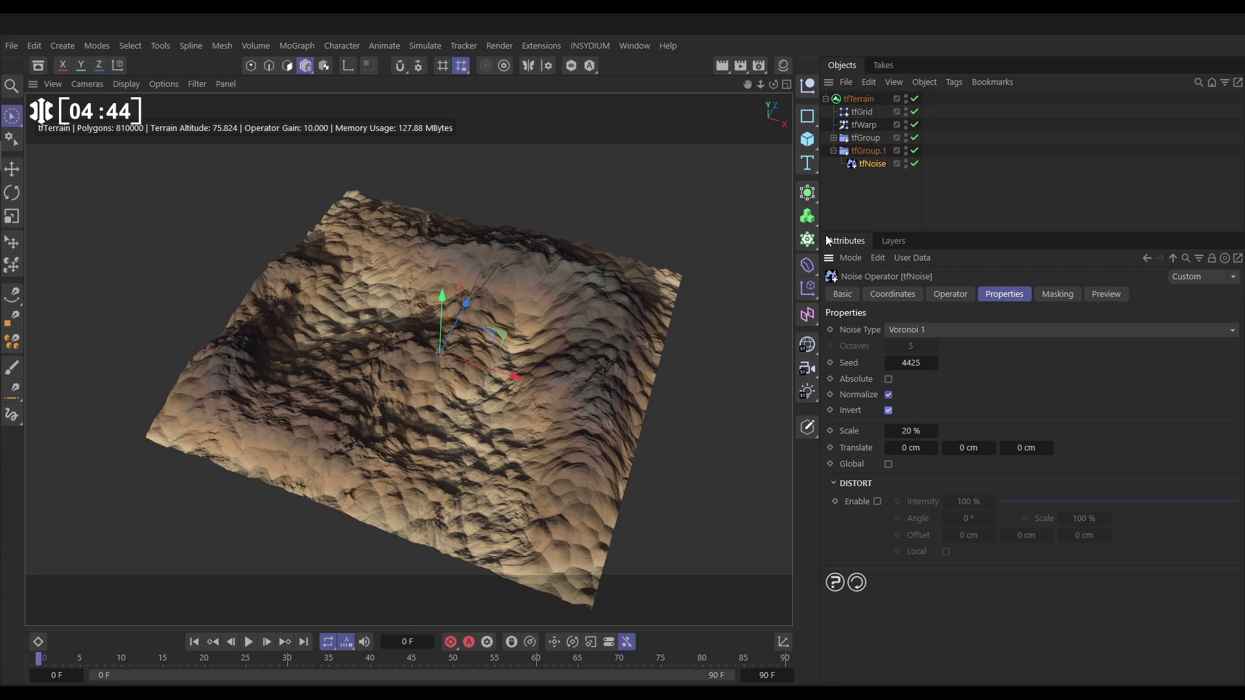
- Add a tfHighpass filter to tfGroup.1 and inspect the filtered terrain
{"action": "left_click", "coordinate": [862, 151]}
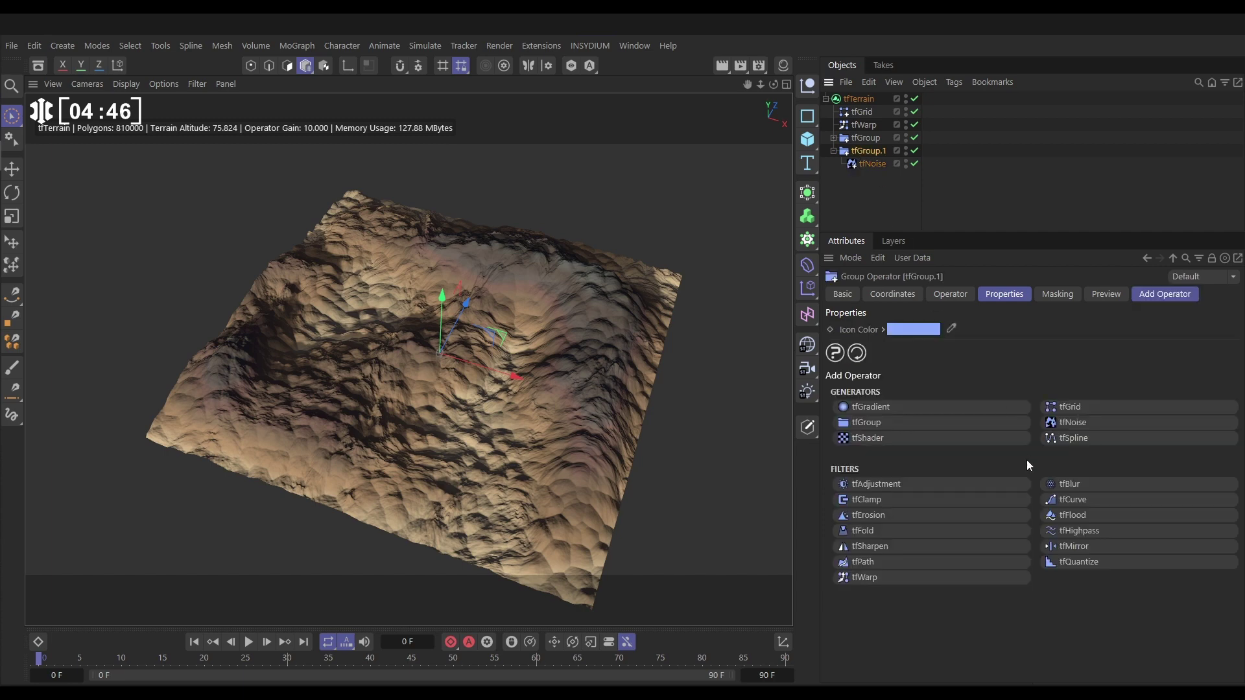
{"action": "left_click", "coordinate": [1071, 530]}
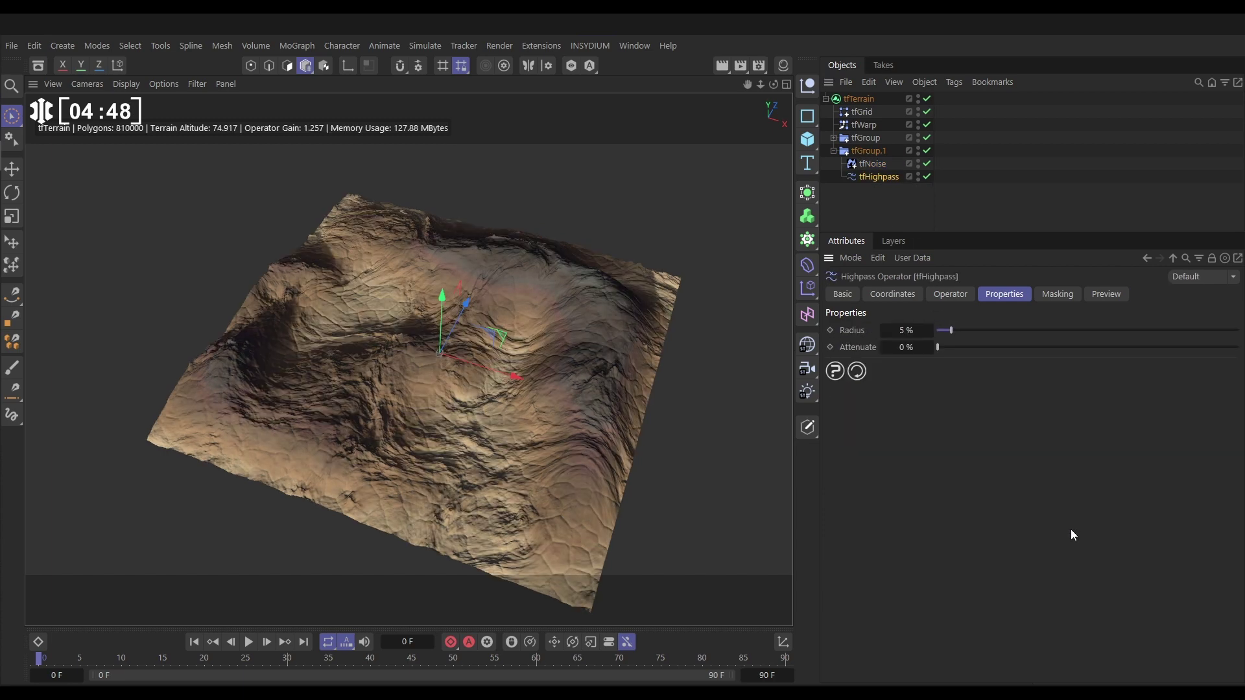
{"action": "left_click_drag", "start_coordinate": [444, 443], "coordinate": [512, 457], "text": "alt"}
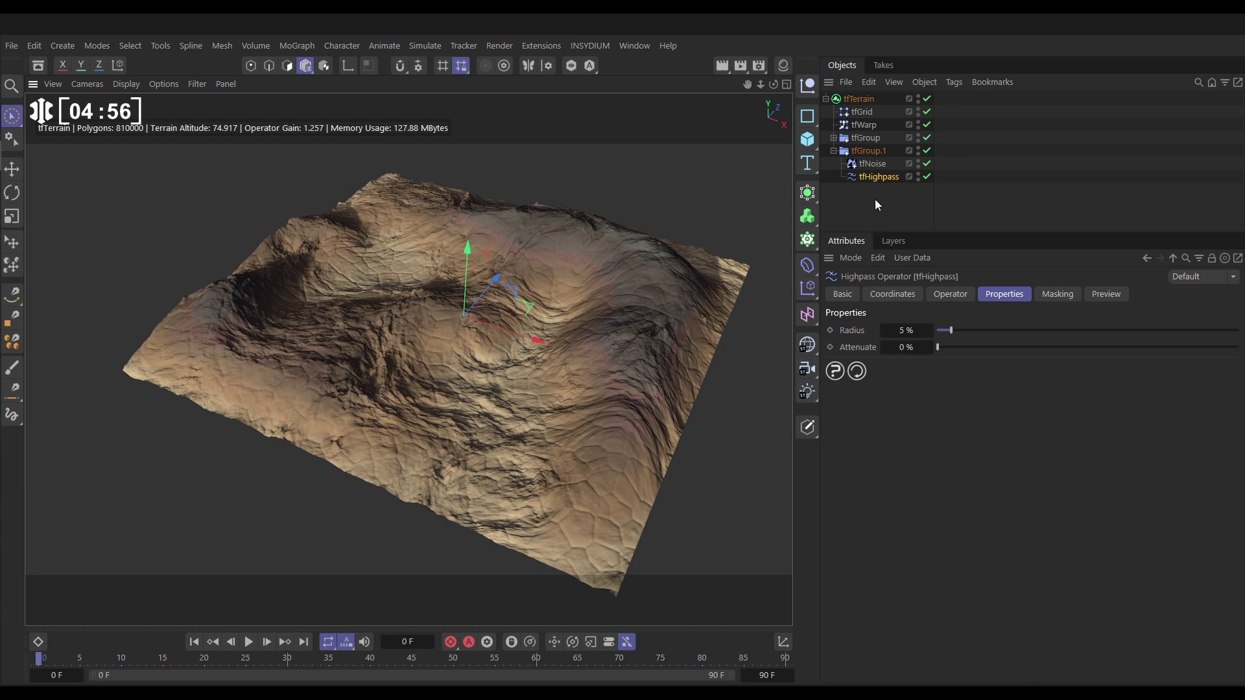
- Set the tfNoise operator gain to 20 cm to sharpen the cellular cracks
{"action": "left_click", "coordinate": [869, 164]}
{"action": "left_click", "coordinate": [943, 295]}
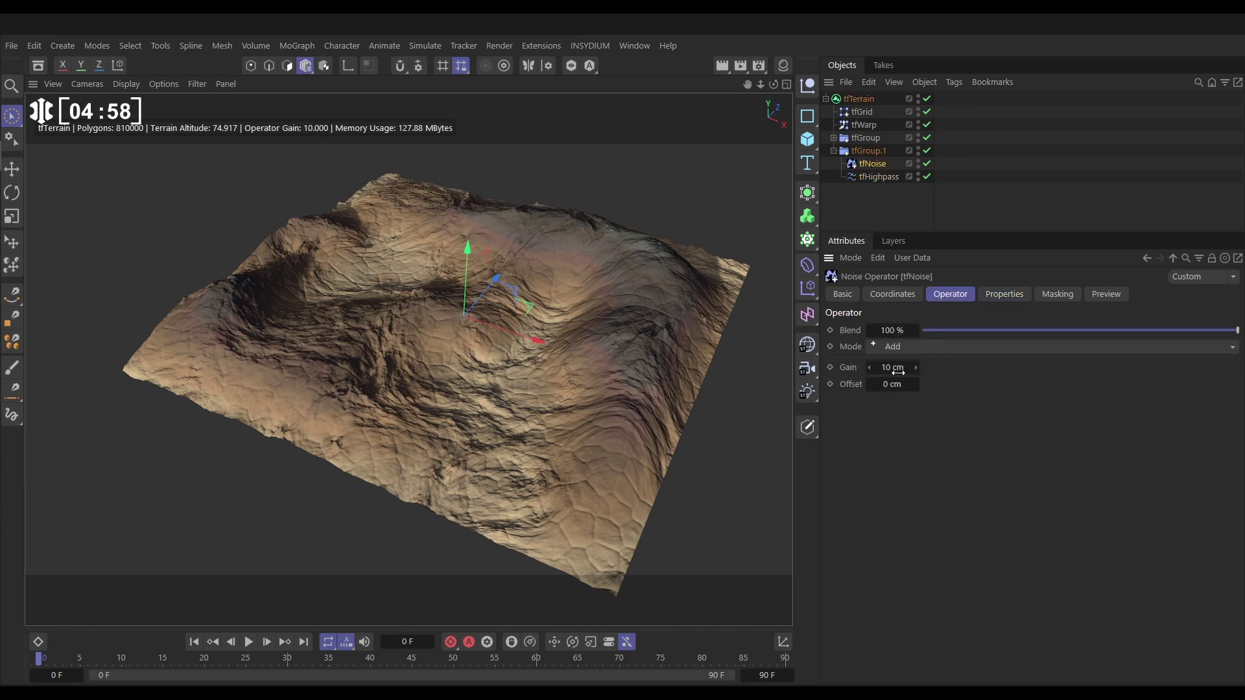
{"action": "left_click", "coordinate": [892, 367]}
{"action": "type", "text": "20"}
{"action": "key", "text": "Return"}
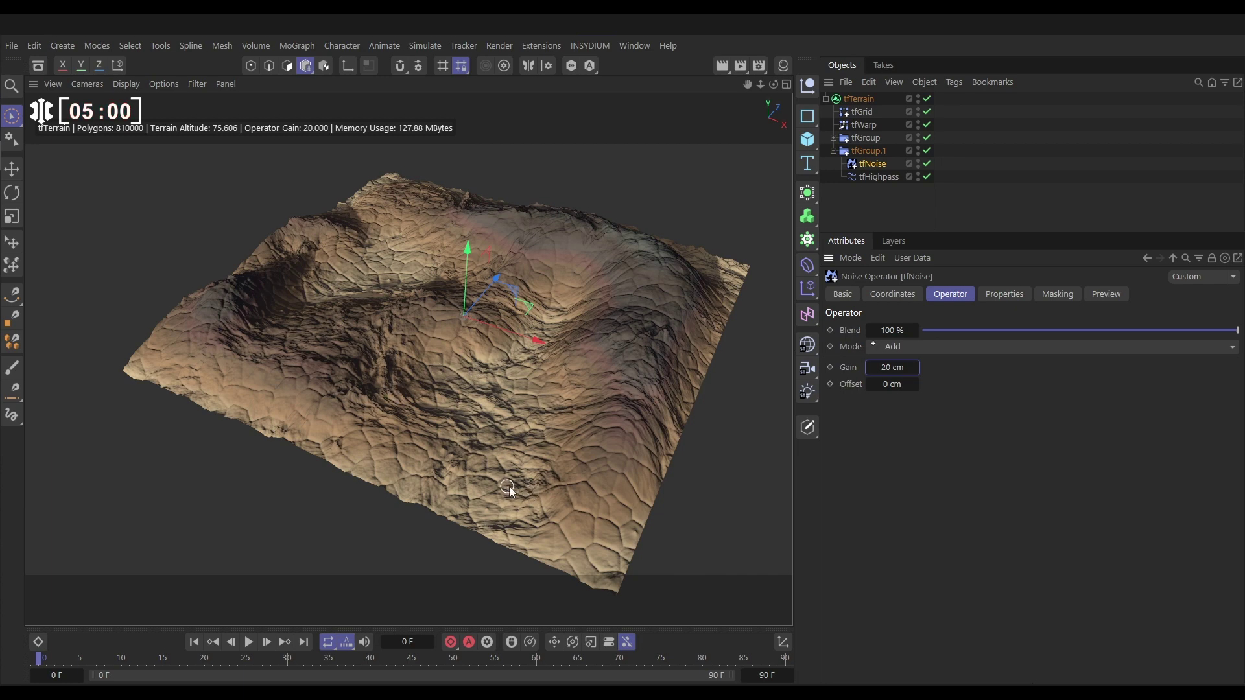
{"action": "mouse_move", "coordinate": [432, 367]}
{"action": "left_mouse_down", "text": "alt"}
{"action": "mouse_move", "coordinate": [493, 427]}
{"action": "mouse_move", "coordinate": [489, 384]}
{"action": "mouse_move", "coordinate": [454, 411]}
{"action": "left_mouse_up", "text": "alt"}
- Enable altitude masking on tfGroup.1 with a 0–20 cm range, then deselect everything
{"action": "left_click", "coordinate": [869, 151]}
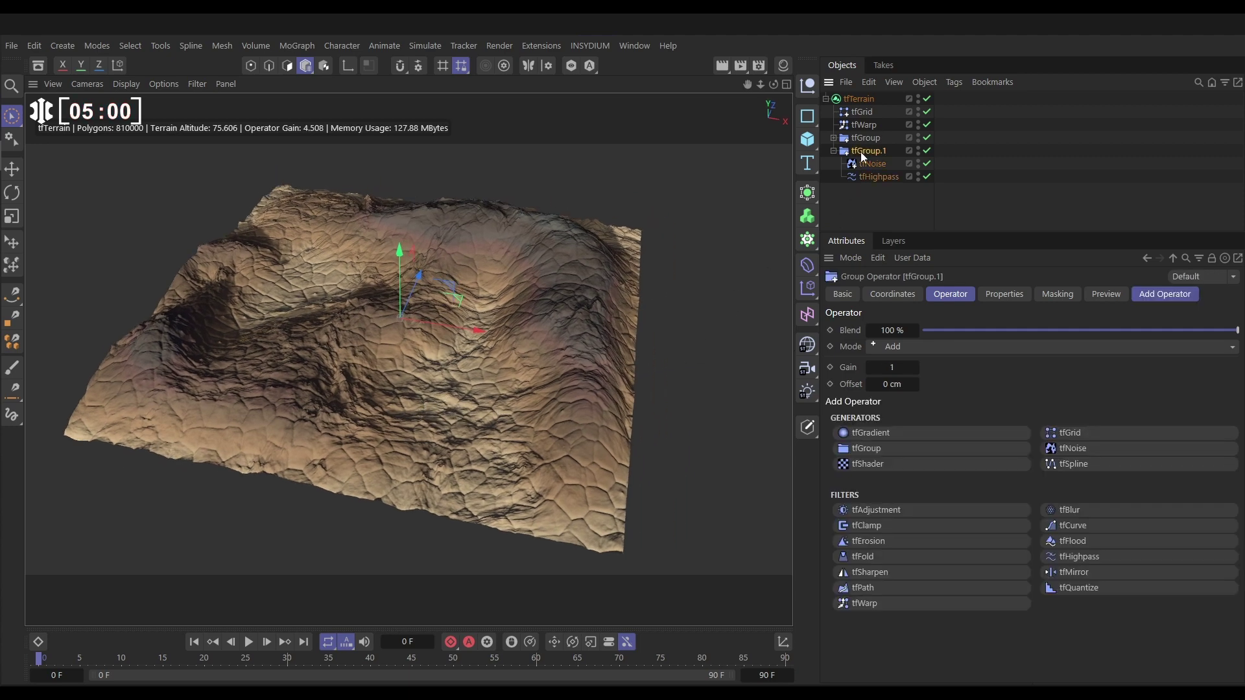
{"action": "left_click", "coordinate": [1057, 294]}
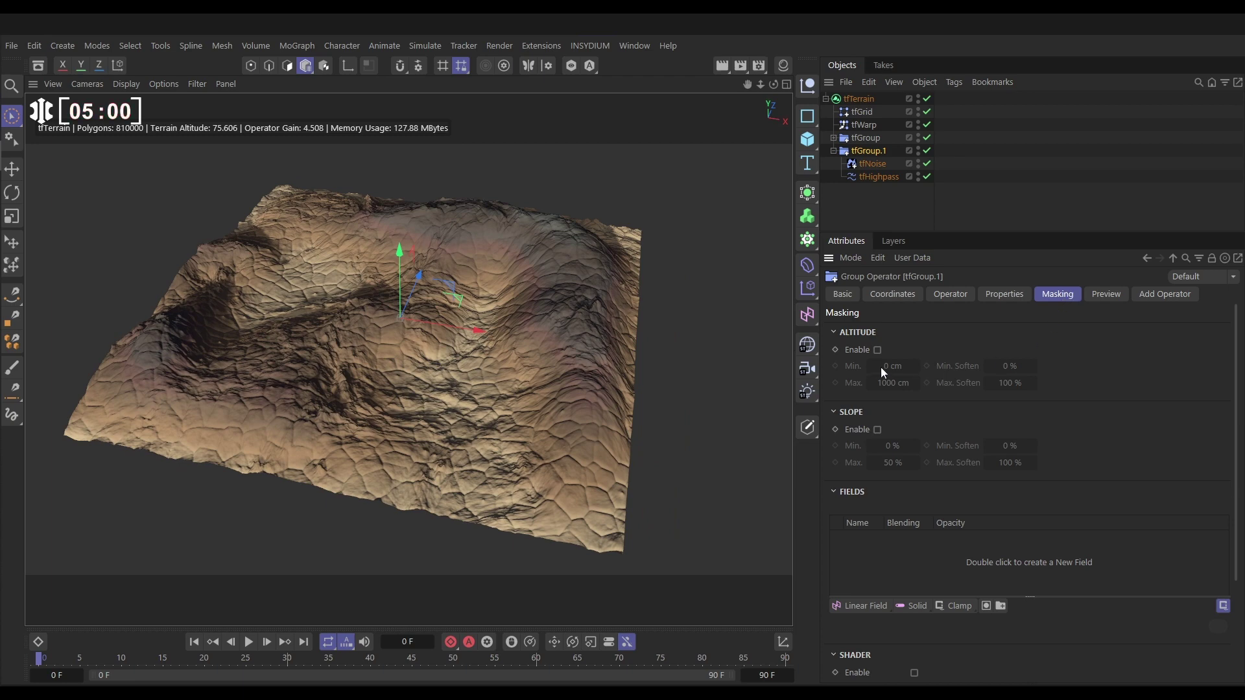
{"action": "left_click", "coordinate": [877, 350]}
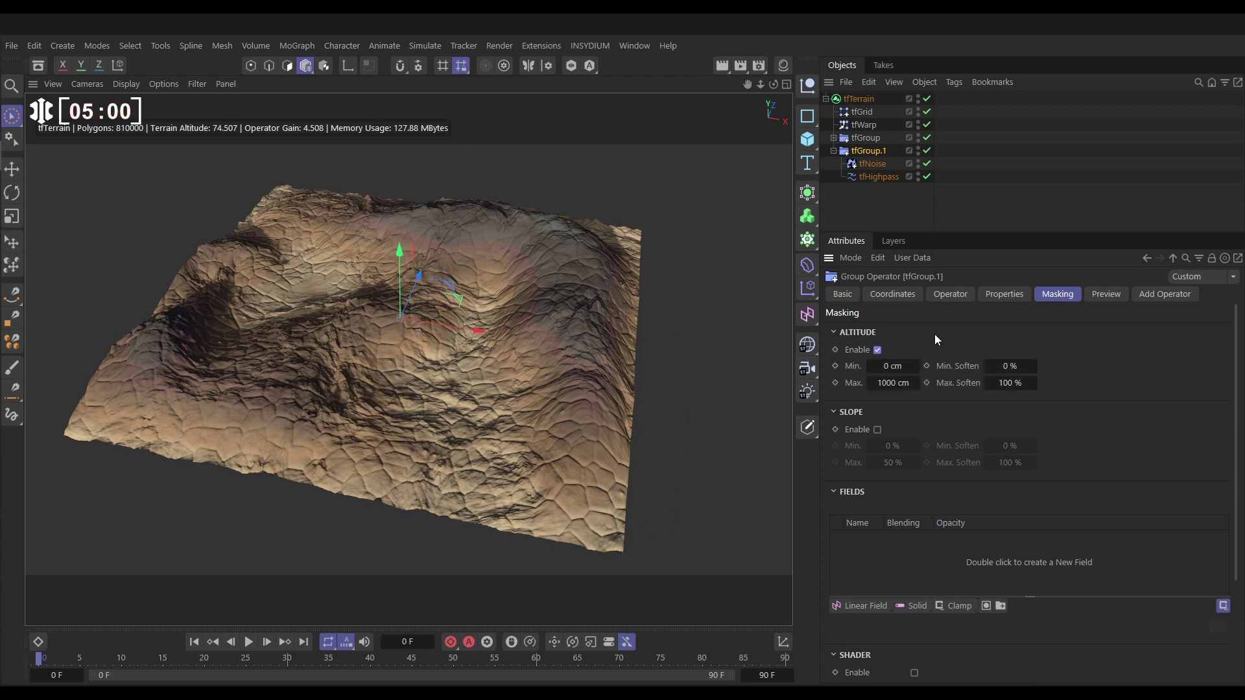
{"action": "left_click", "coordinate": [873, 385]}
{"action": "key", "text": "Return"}
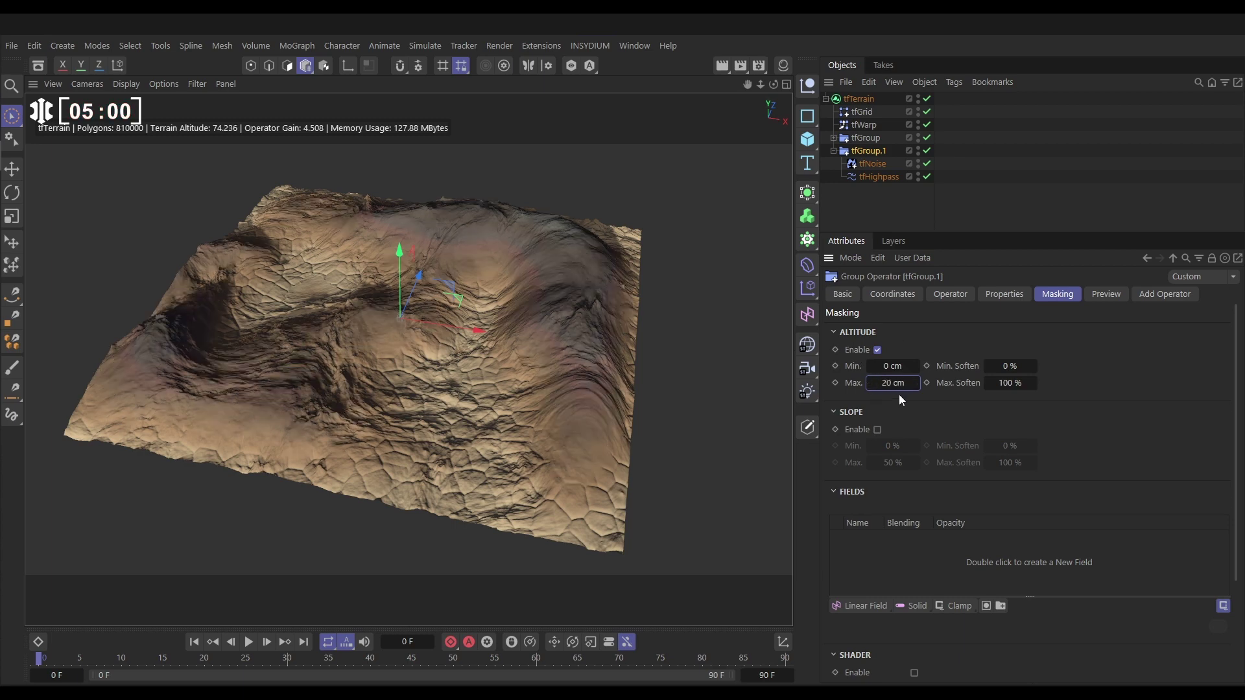
{"action": "left_click", "coordinate": [849, 208]}
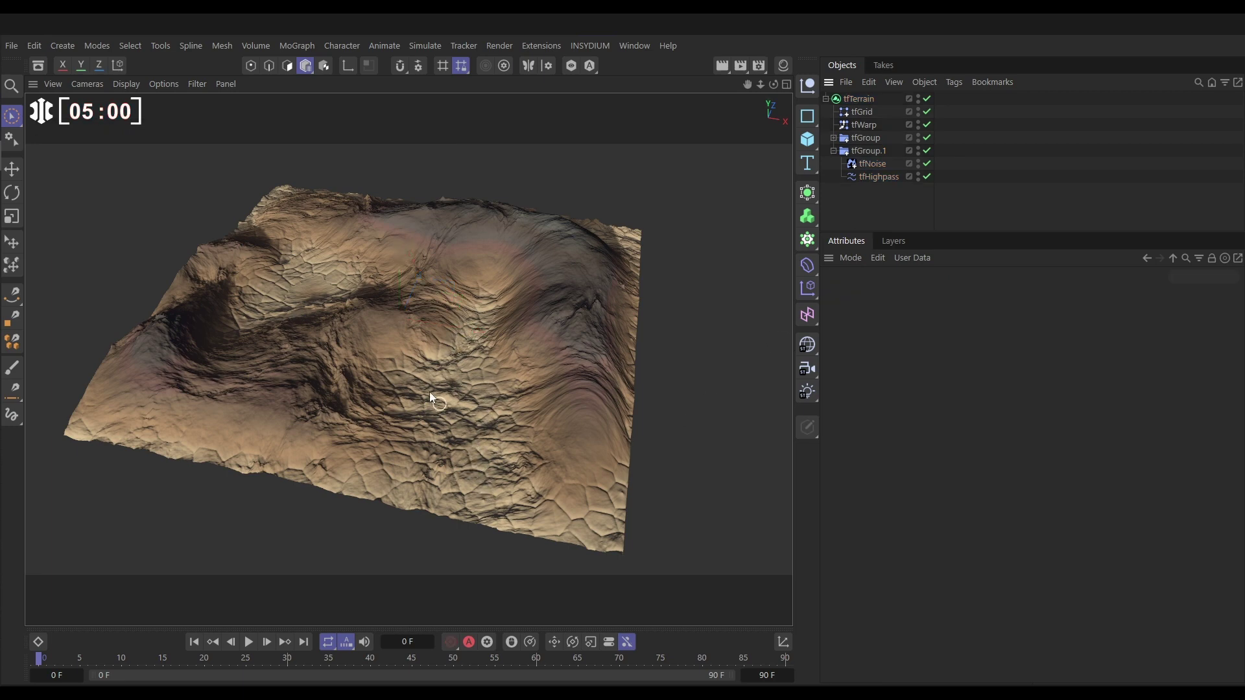
- Collapse tfGroup.1 and toggle the tfGroup and tfGroup.1 enable checks to compare the terrain
{"action": "left_click_drag", "start_coordinate": [364, 381], "coordinate": [397, 354], "text": "alt"}
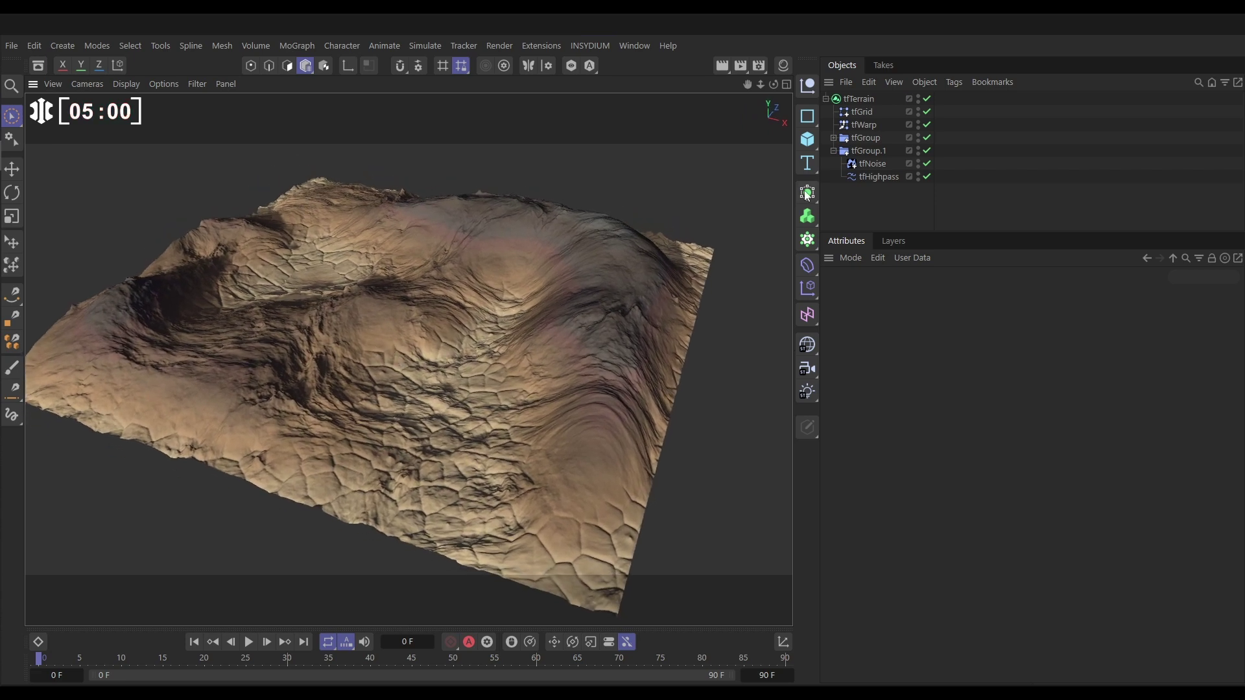
{"action": "left_click", "coordinate": [834, 150]}
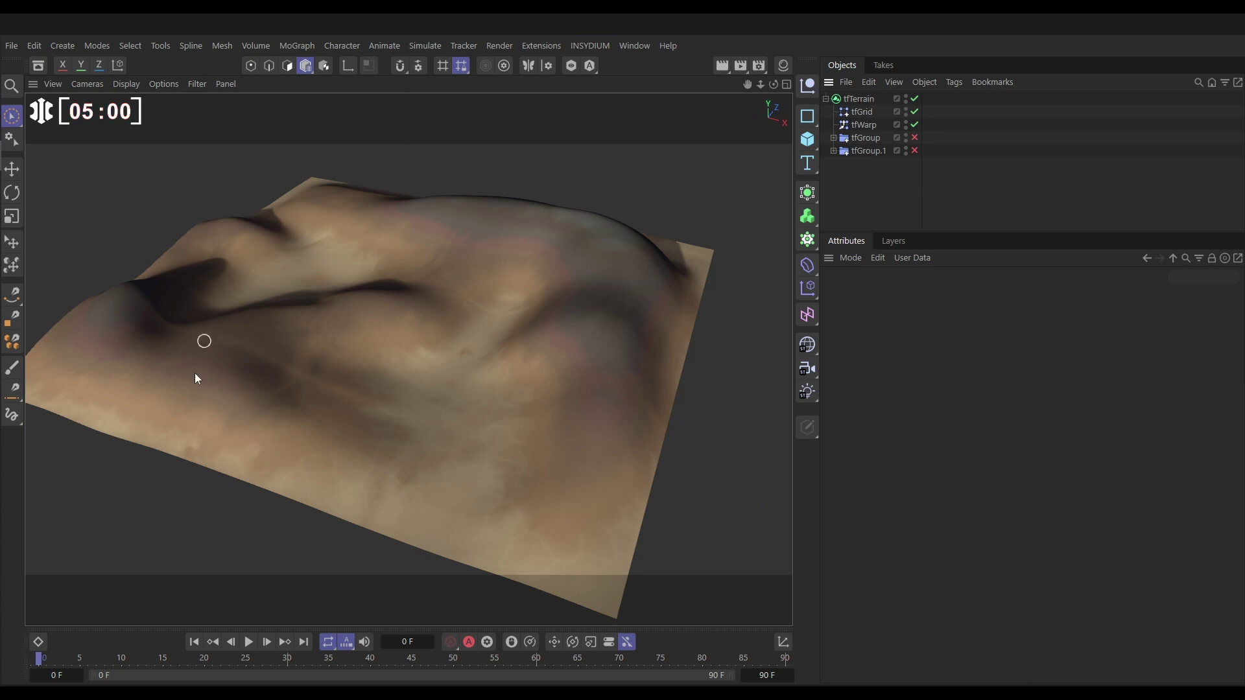
{"action": "left_click", "coordinate": [914, 150]}
{"action": "left_click", "coordinate": [914, 137]}
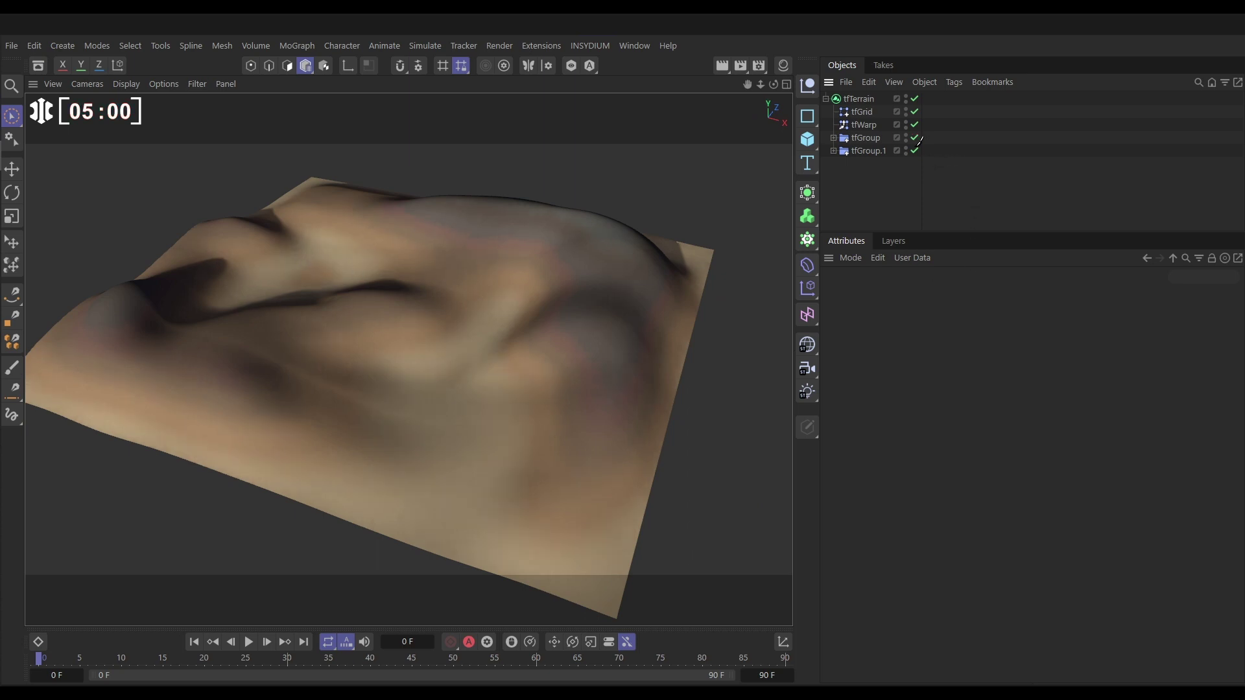